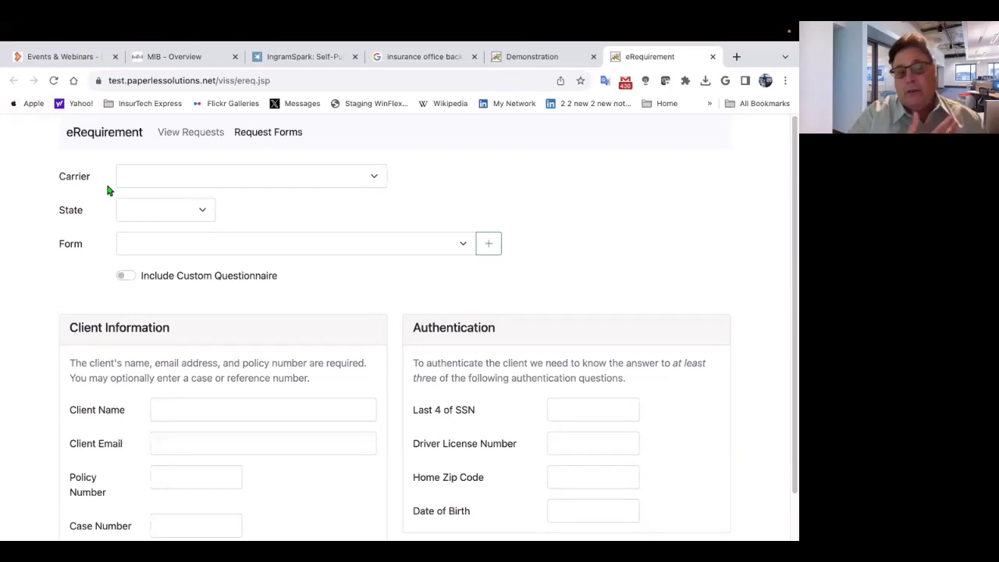
- Choose Banner Life Insurance Company as the carrier and NC as the state
{"action": "left_click", "coordinate": [156, 181]}
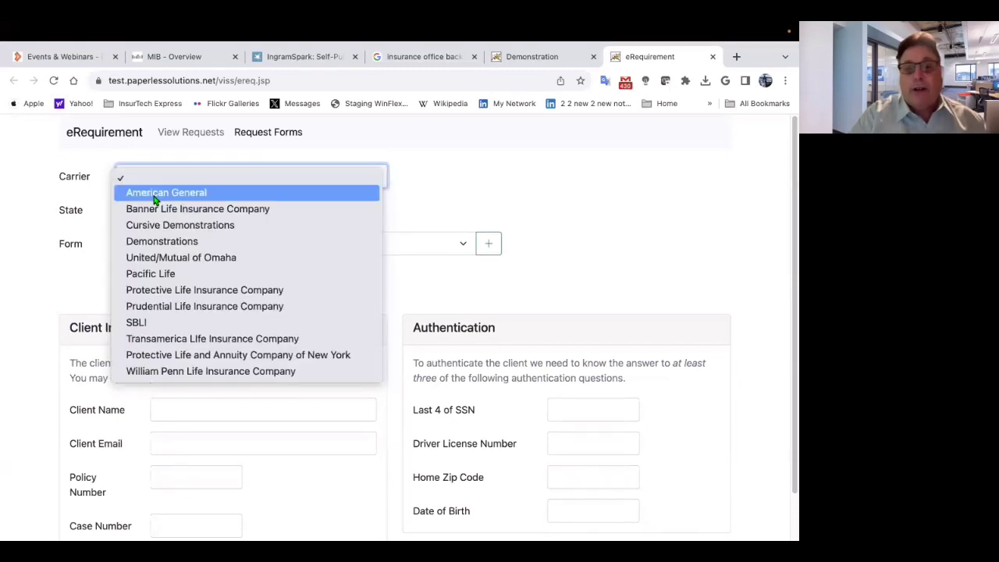
{"action": "left_click", "coordinate": [155, 209]}
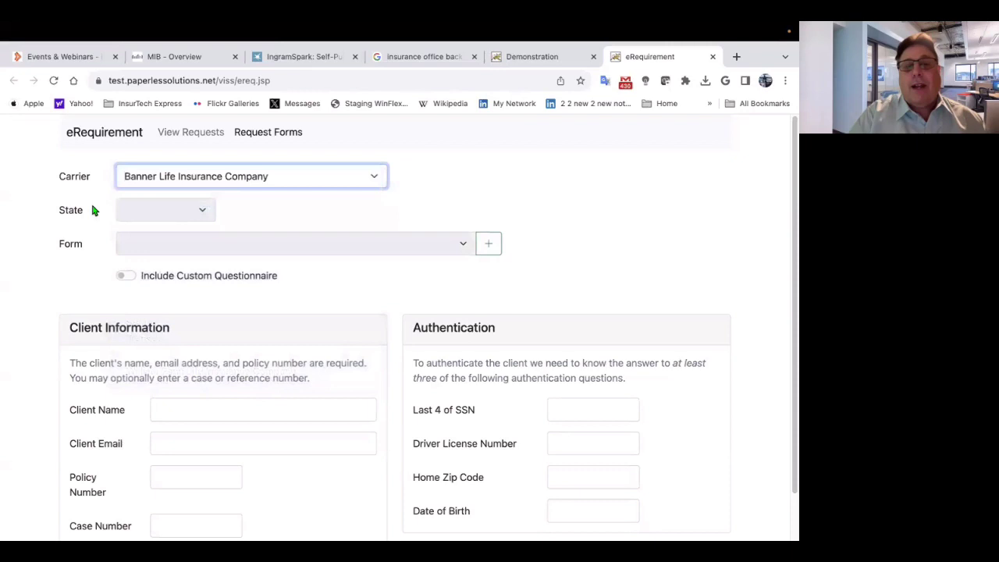
{"action": "left_click", "coordinate": [178, 216]}
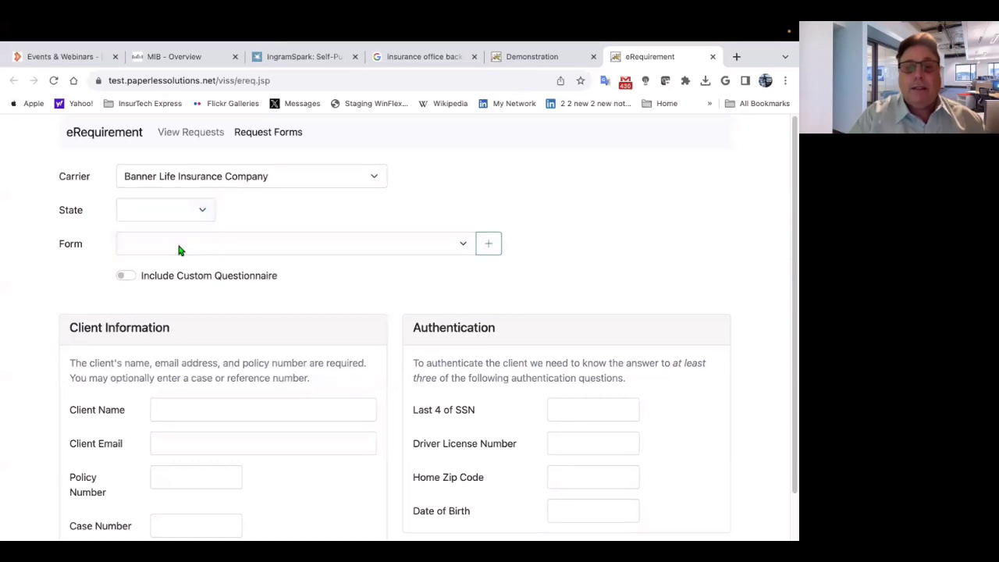
{"action": "left_click", "coordinate": [206, 216]}
{"action": "scroll", "coordinate": [164, 331], "scroll_direction": "down", "scroll_amount": 5}
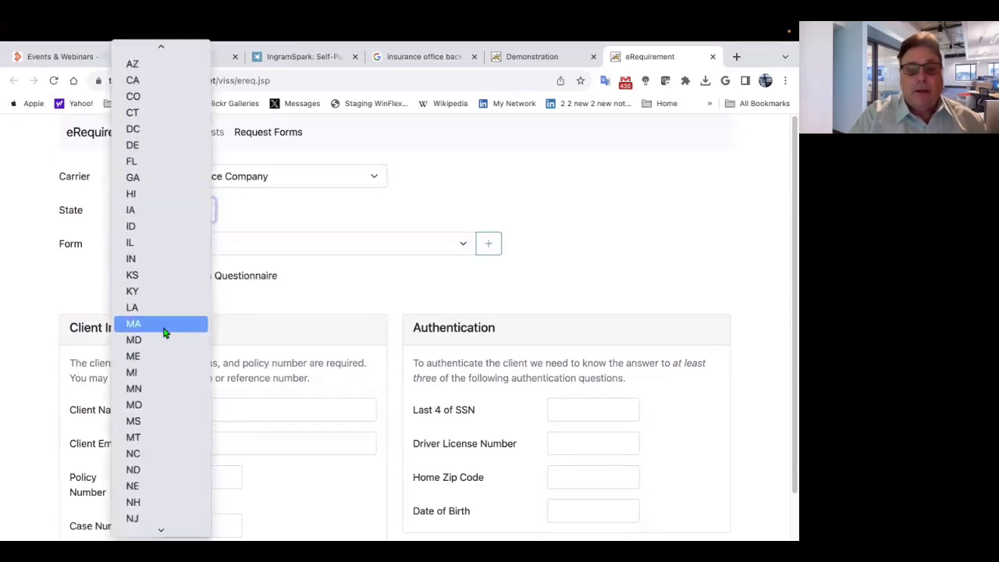
{"action": "scroll", "coordinate": [163, 330], "scroll_direction": "down", "scroll_amount": 3}
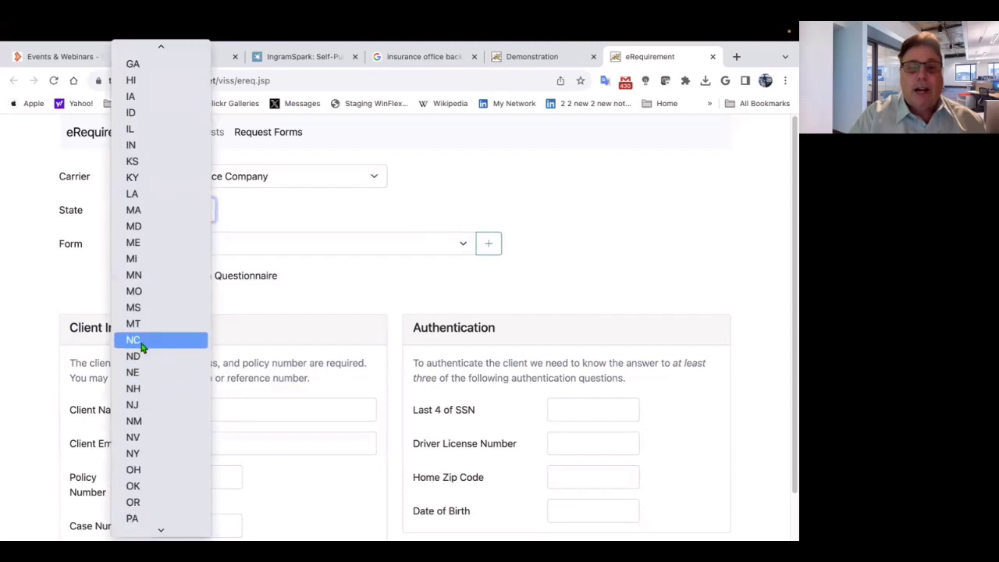
{"action": "left_click", "coordinate": [304, 342]}
{"action": "key", "text": "n"}
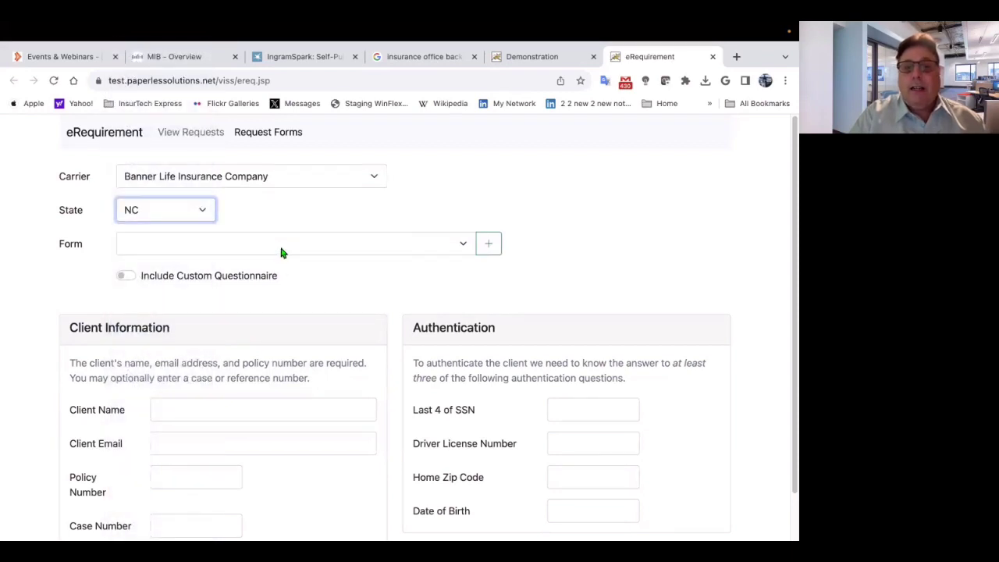
- Select the Questionnaire: Tobacco (ICC14-LU1255) form
{"action": "left_click", "coordinate": [282, 244]}
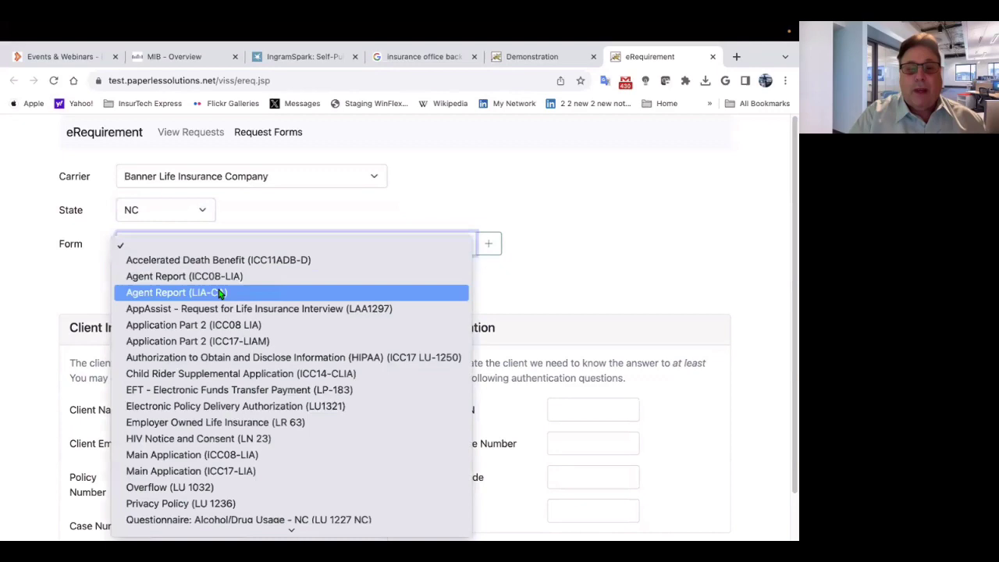
{"action": "scroll", "coordinate": [220, 294], "scroll_direction": "down", "scroll_amount": 4}
{"action": "scroll", "coordinate": [220, 294], "scroll_direction": "down", "scroll_amount": 2}
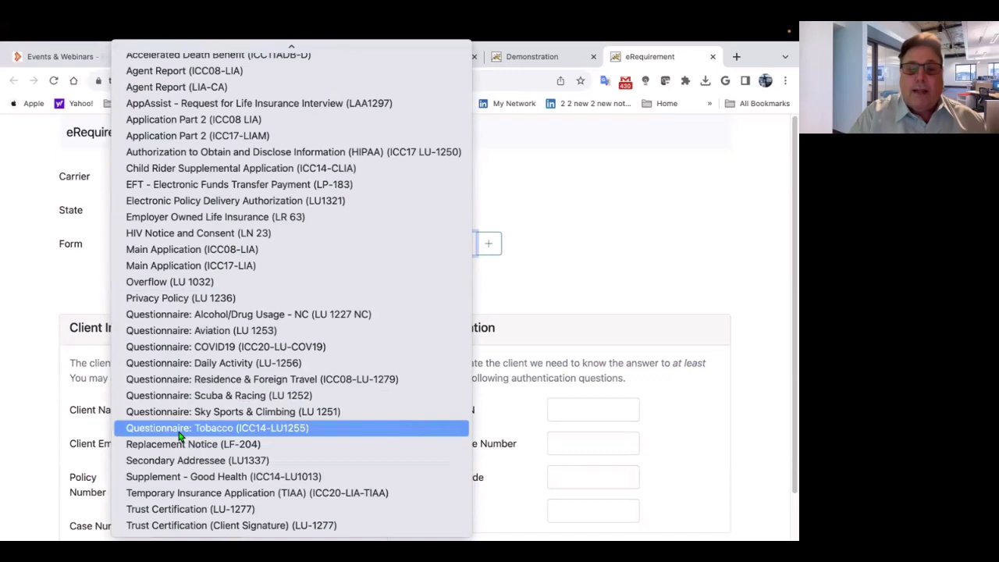
{"action": "left_click", "coordinate": [169, 429]}
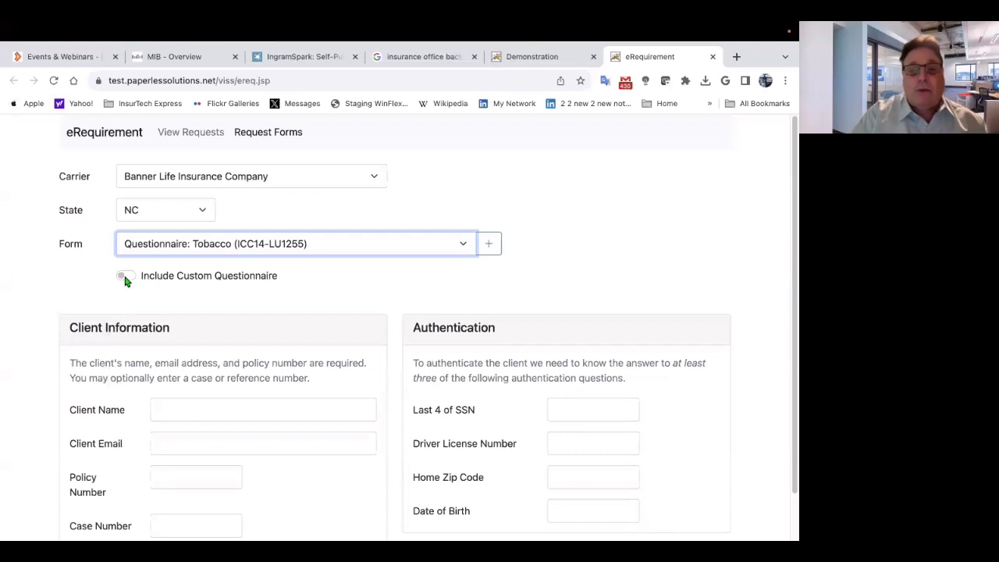
- Enable Include Custom Questionnaire on the request and scroll further down the form
{"action": "left_click", "coordinate": [126, 278]}
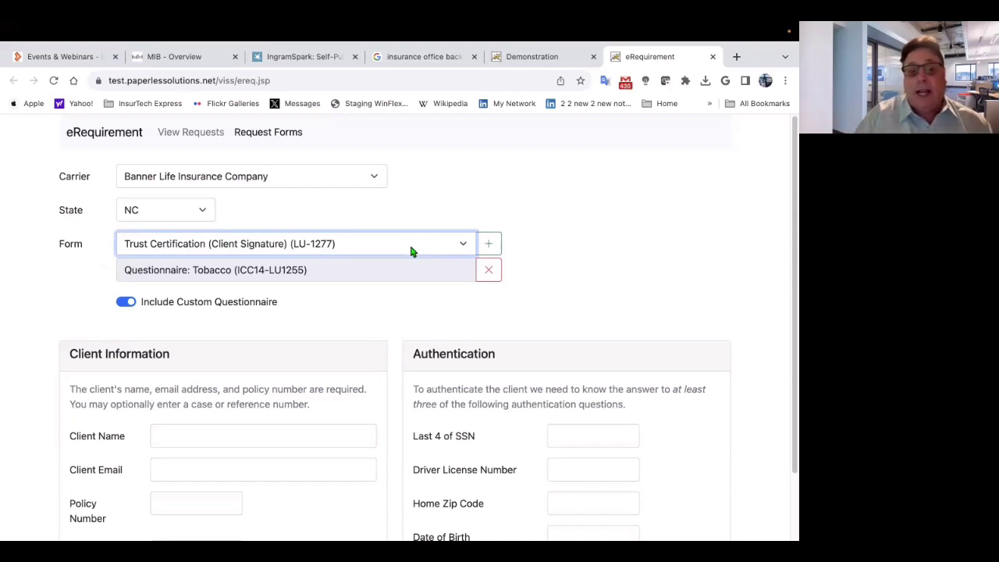
{"action": "scroll", "coordinate": [222, 373], "scroll_direction": "down", "scroll_amount": 2}
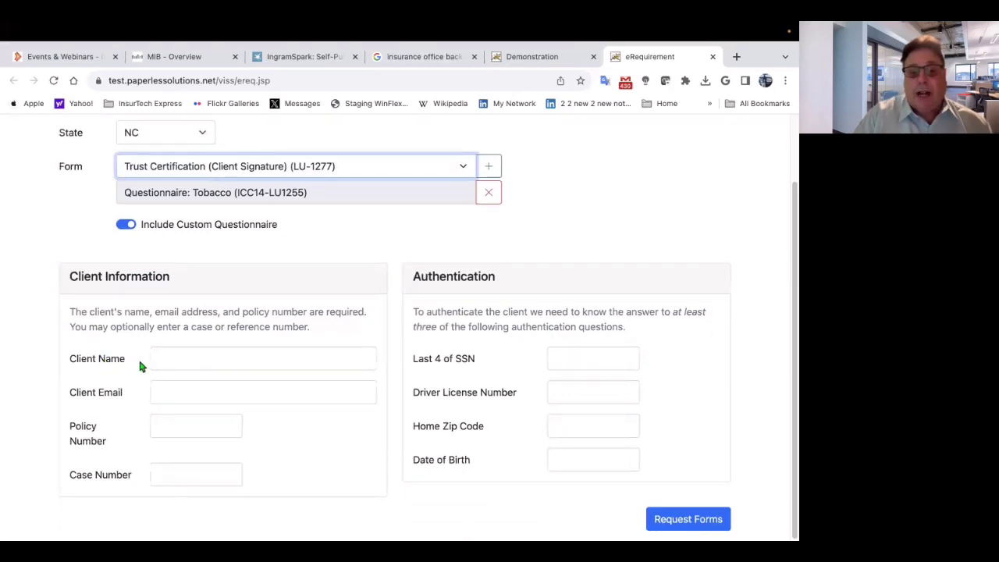
- Enter the client's full name and e-mail, plus the policy and case numbers
{"action": "left_click", "coordinate": [172, 358]}
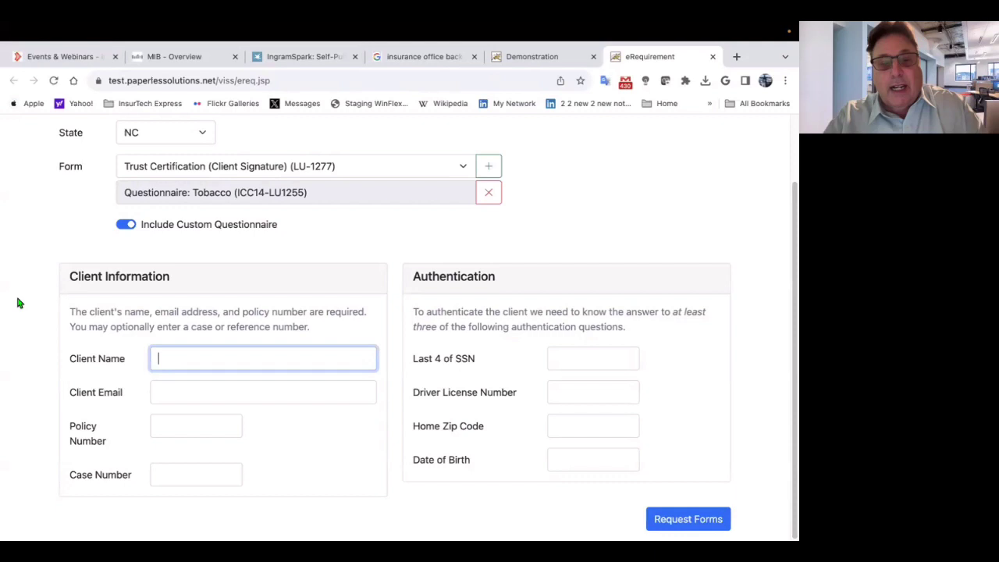
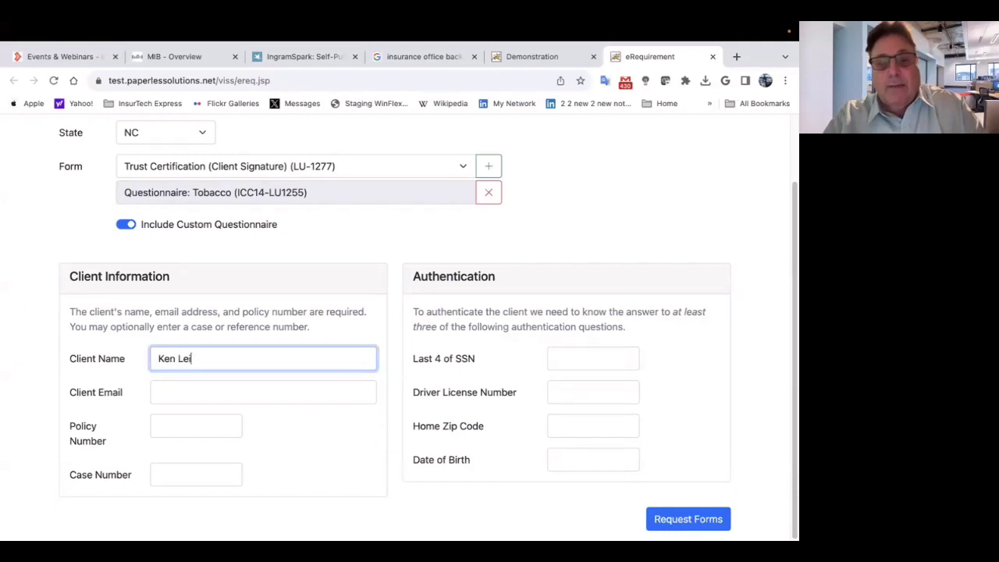
{"action": "key", "text": "Tab"}
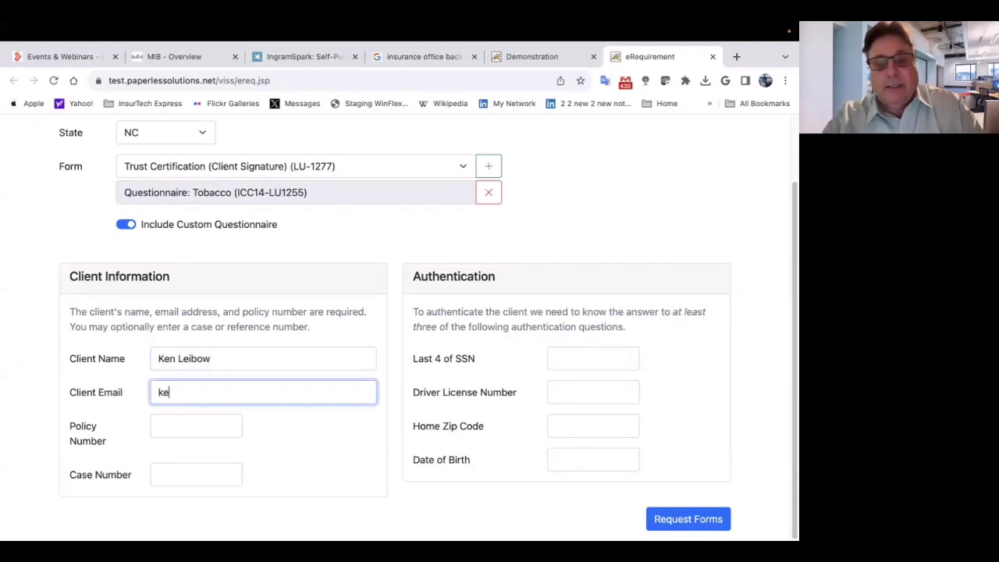
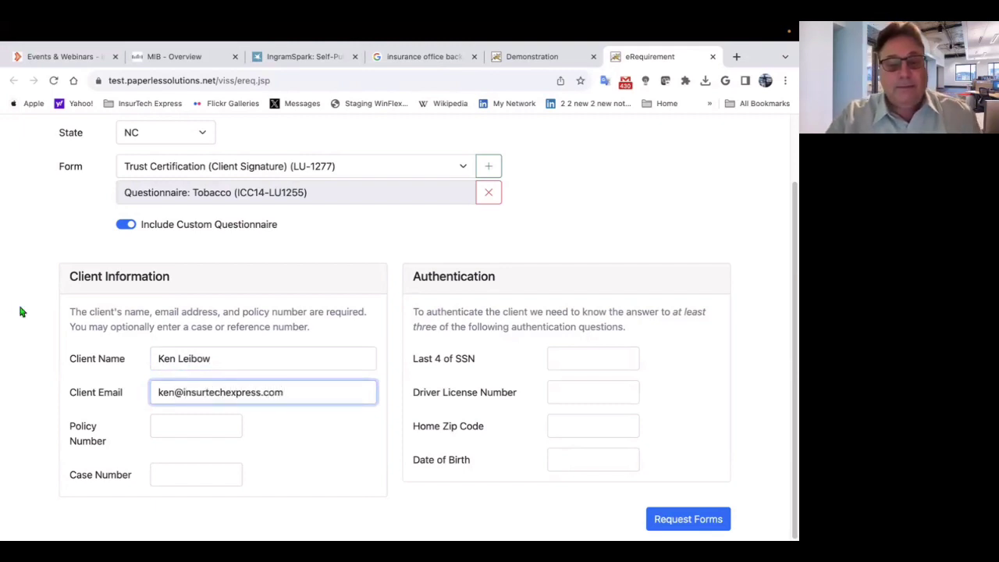
{"action": "left_click", "coordinate": [159, 421]}
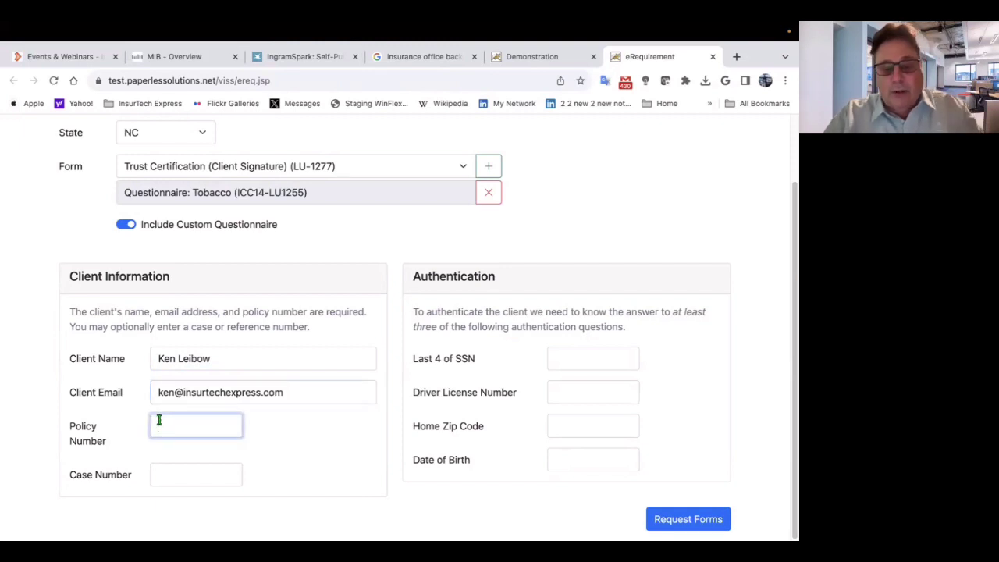
{"action": "type", "text": "B12"}
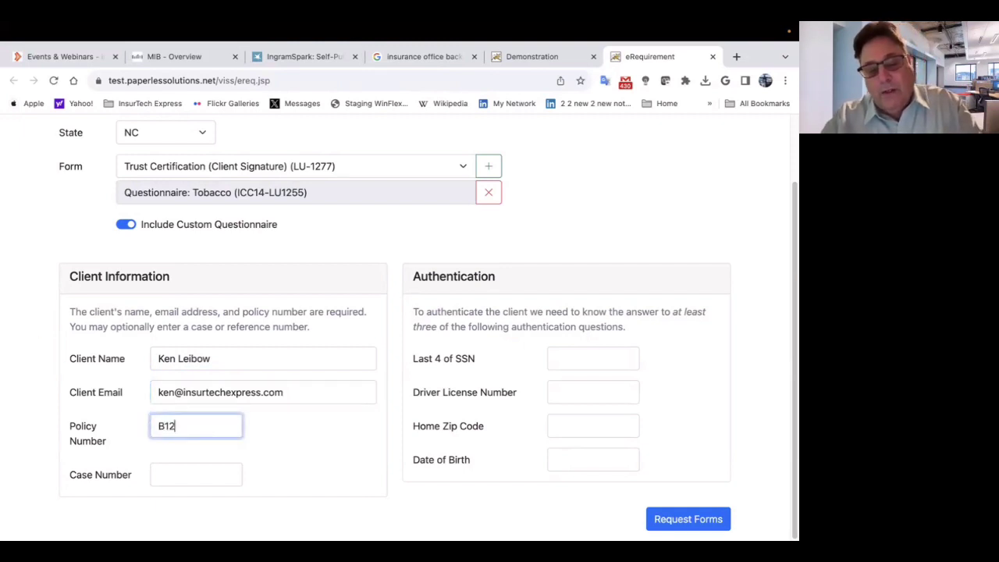
{"action": "type", "text": "34"}
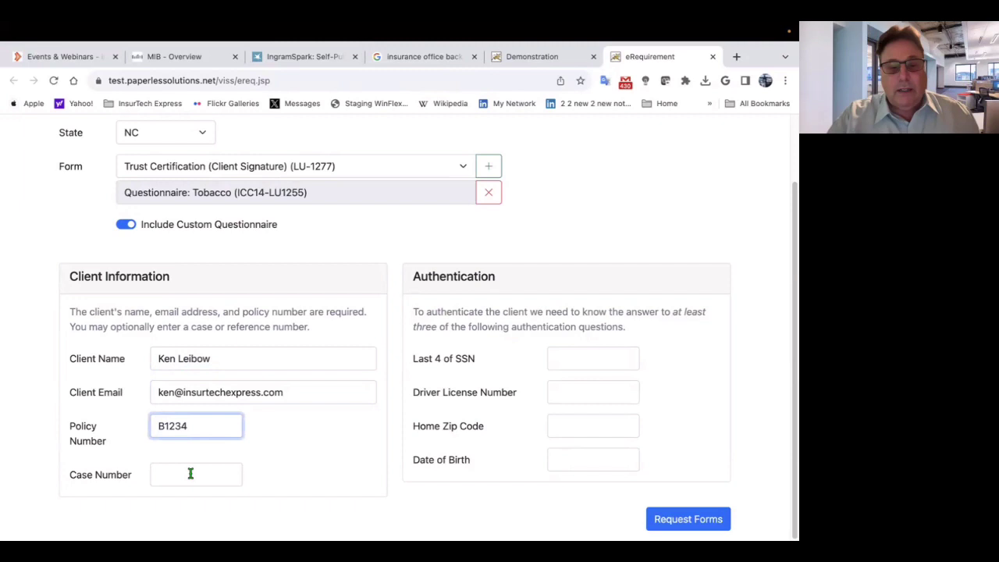
{"action": "left_click", "coordinate": [190, 474]}
{"action": "type", "text": "C1"}
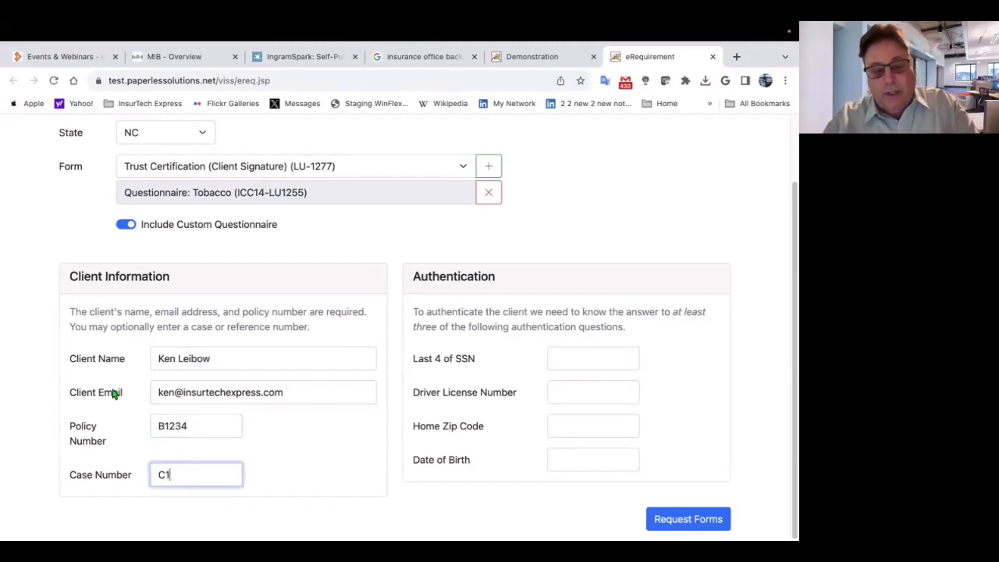
{"action": "type", "text": "234"}
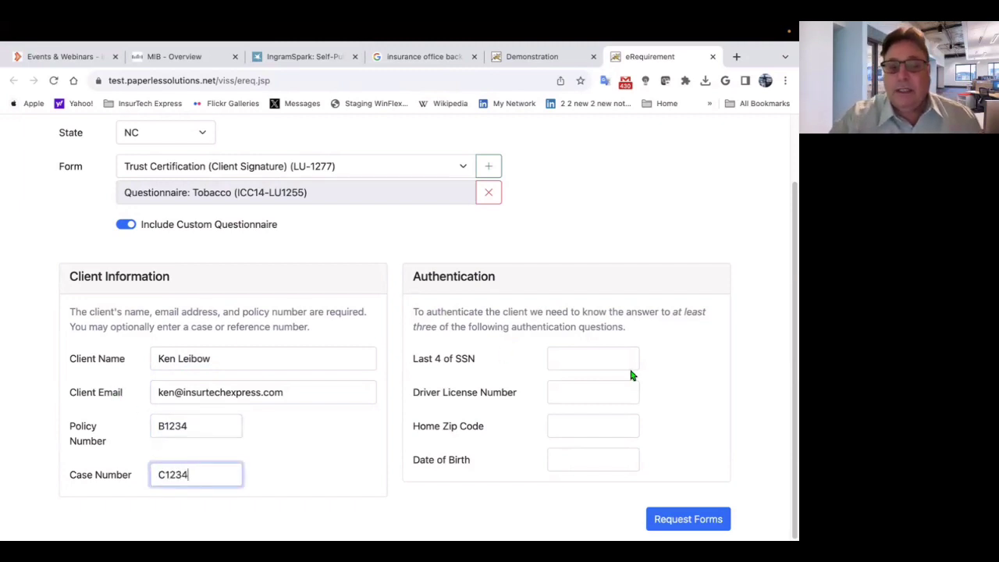
- Fill in the last four SSN digits, driver license, home zip and birth date, then request the forms
{"action": "left_click", "coordinate": [617, 360]}
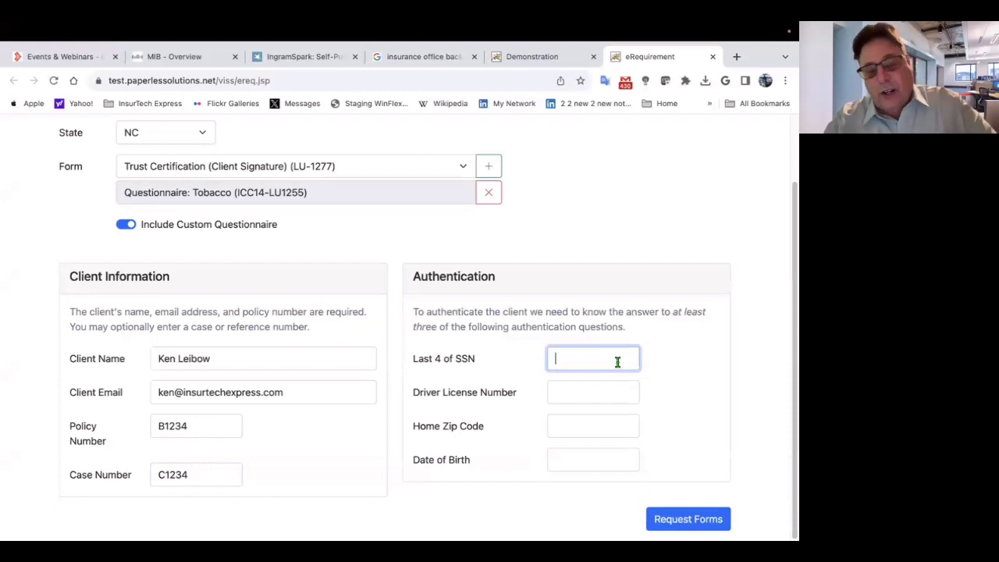
{"action": "type", "text": "1234"}
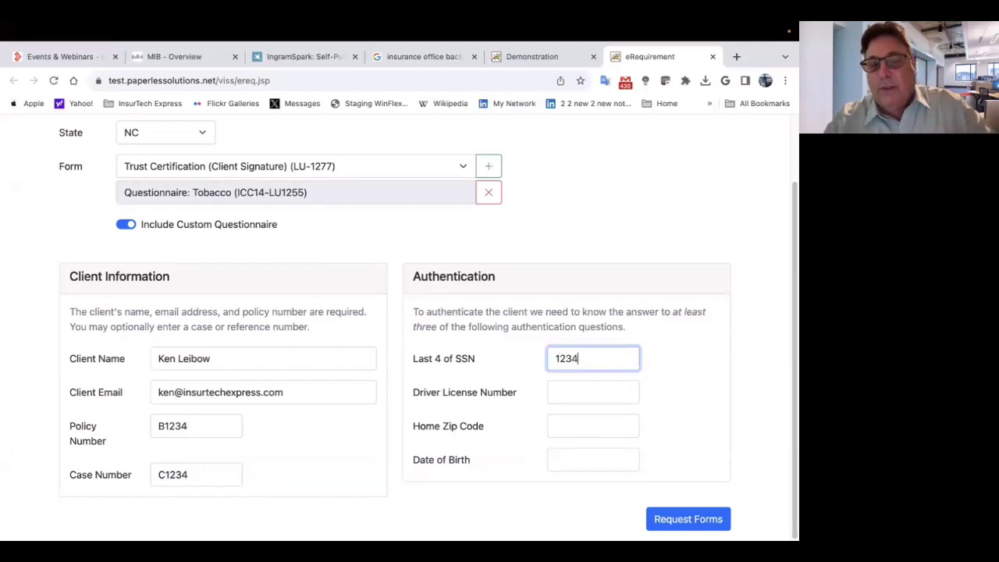
{"action": "left_click", "coordinate": [605, 396]}
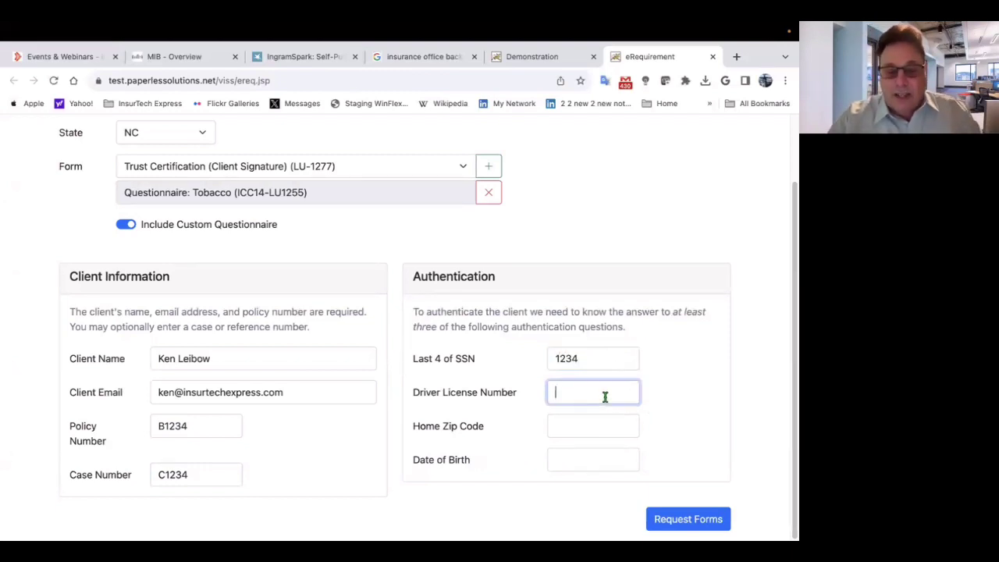
{"action": "type", "text": "NC12"}
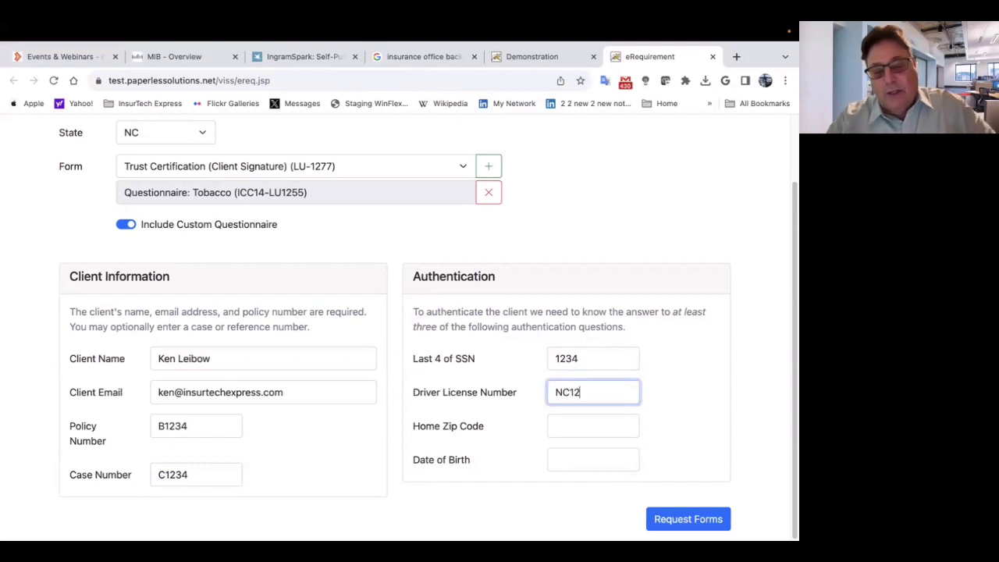
{"action": "type", "text": "34"}
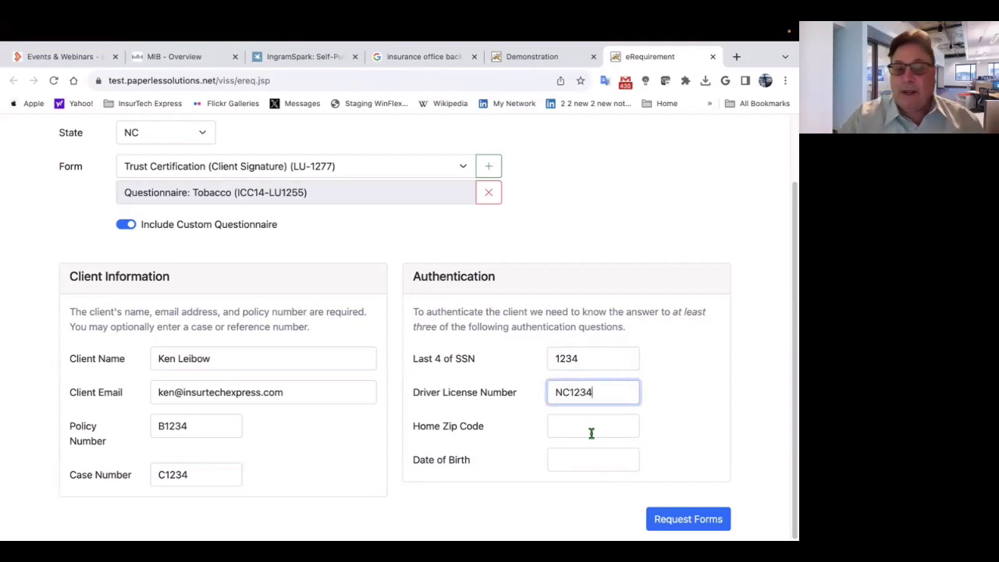
{"action": "left_click", "coordinate": [589, 426]}
{"action": "type", "text": "2"}
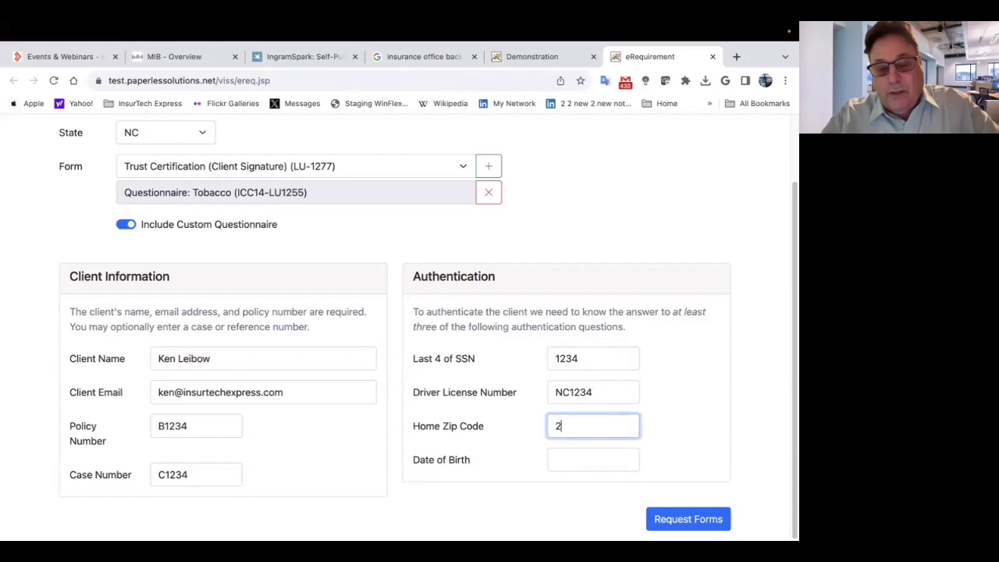
{"action": "type", "text": "7614"}
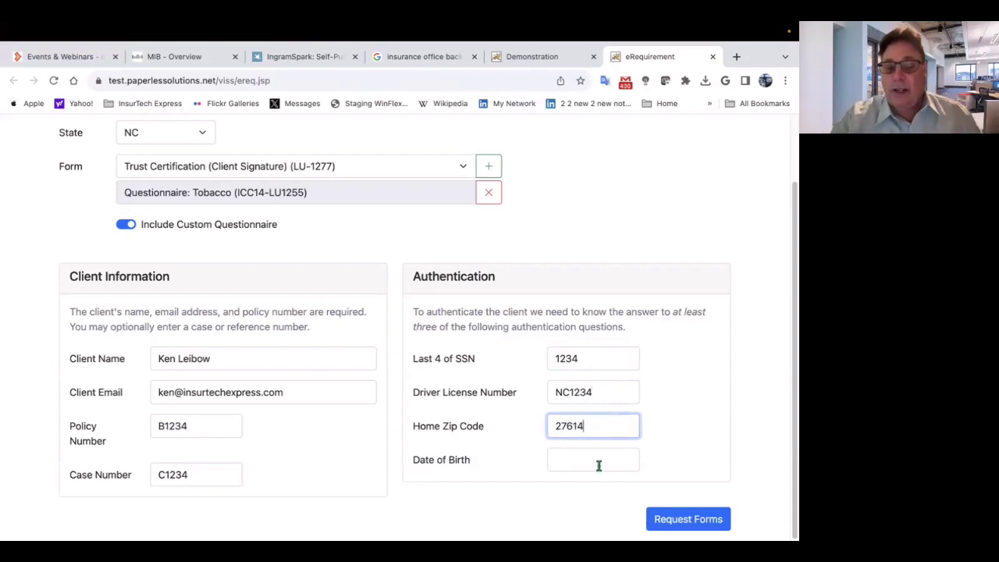
{"action": "left_click", "coordinate": [582, 458]}
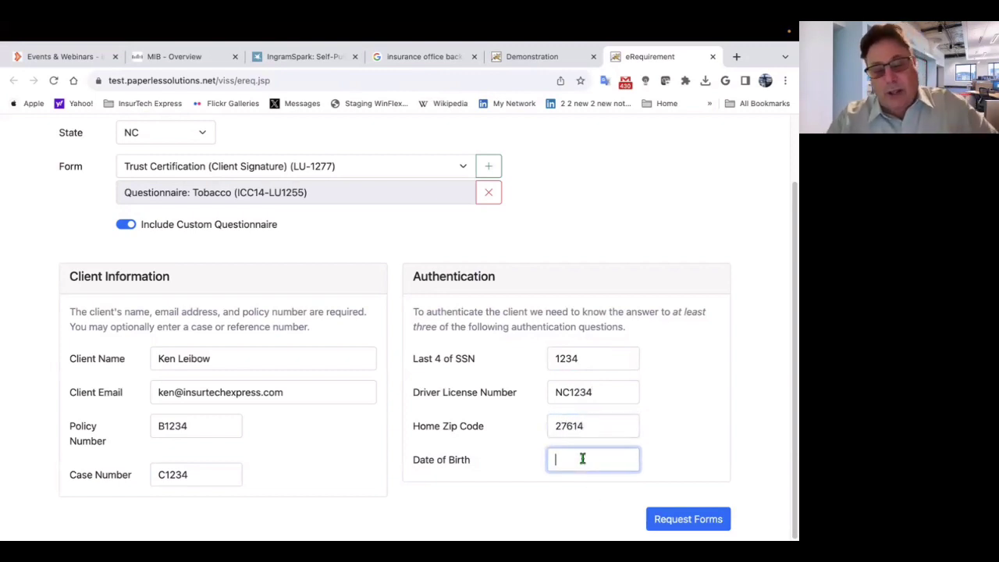
{"action": "type", "text": "0101"}
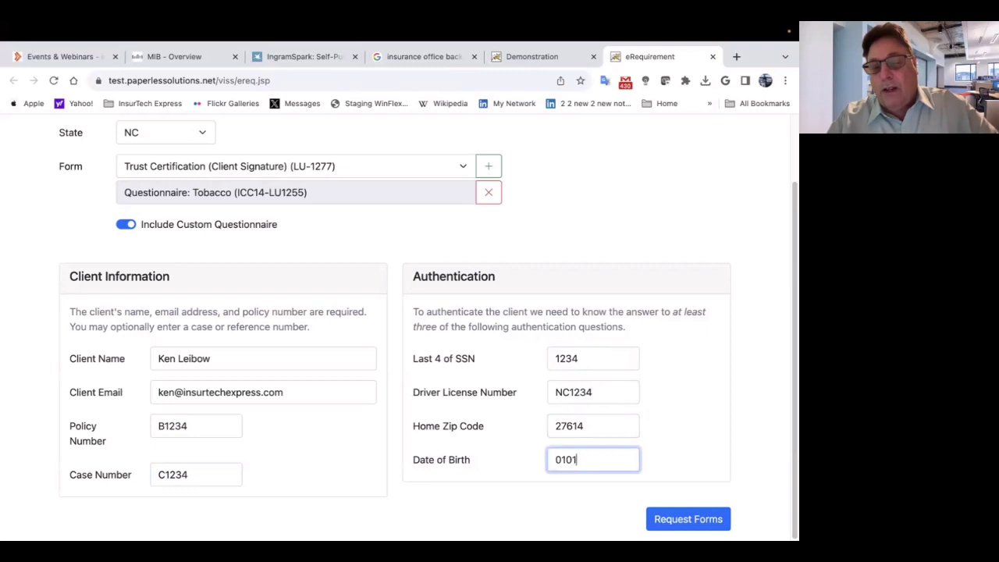
{"action": "type", "text": "1"}
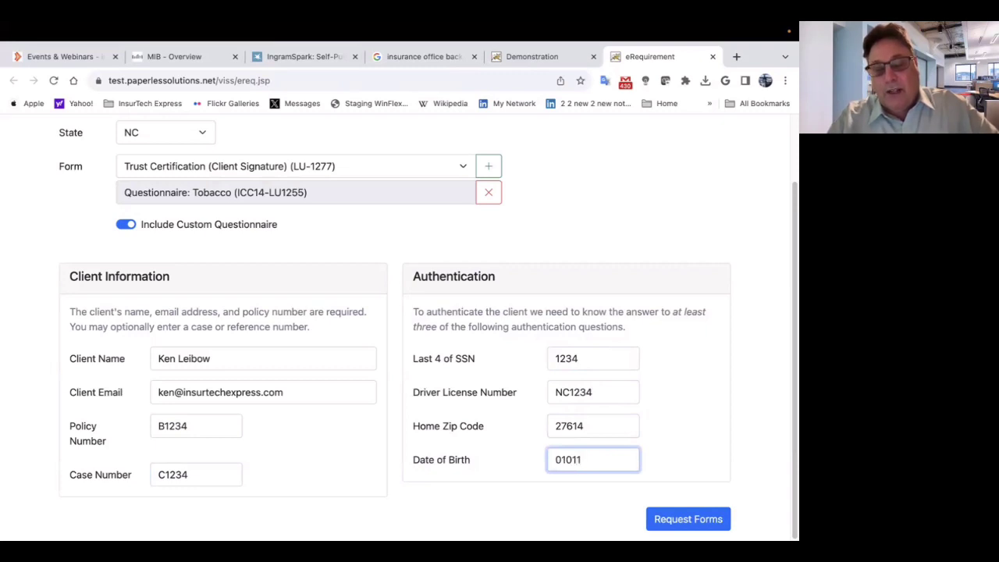
{"action": "type", "text": "980"}
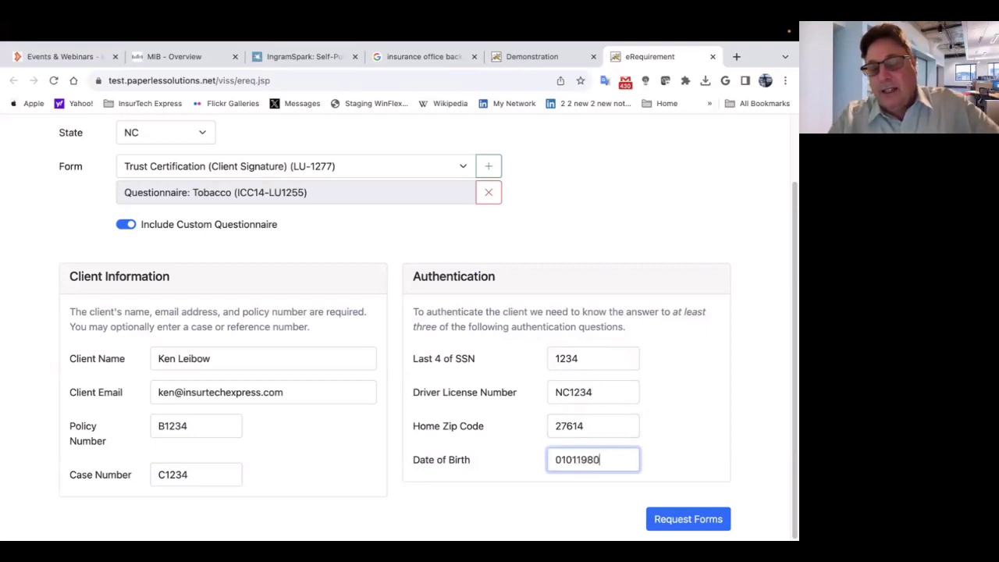
{"action": "left_click", "coordinate": [556, 505]}
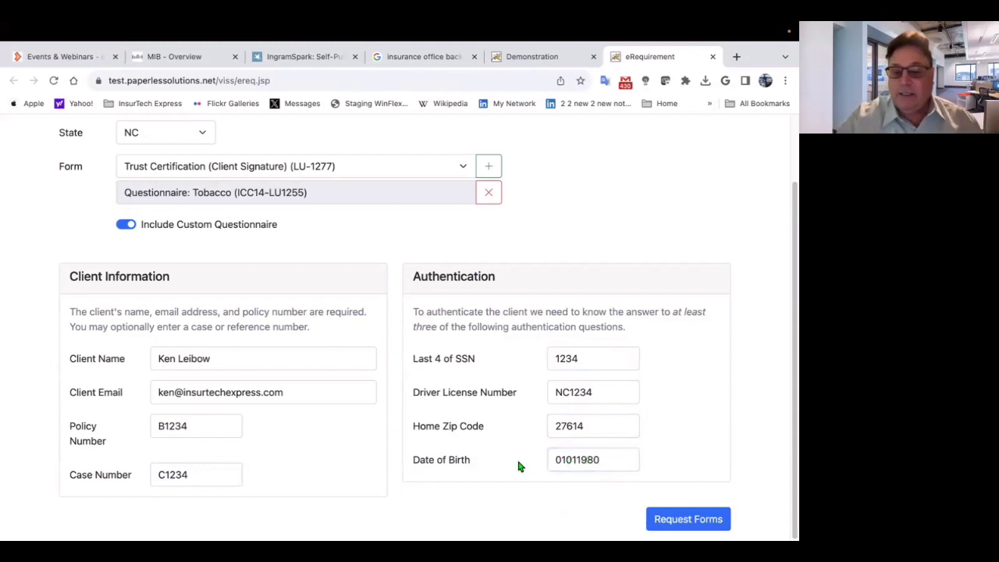
{"action": "left_click", "coordinate": [661, 520]}
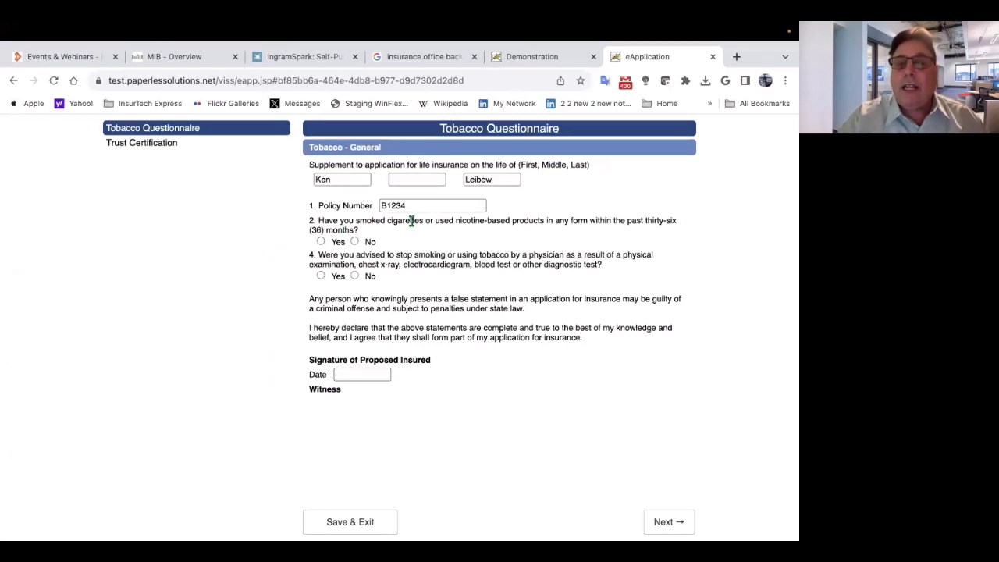
- Highlight tobacco questions 2 and 4 and the signature date row on the questionnaire
{"action": "left_click", "coordinate": [315, 221]}
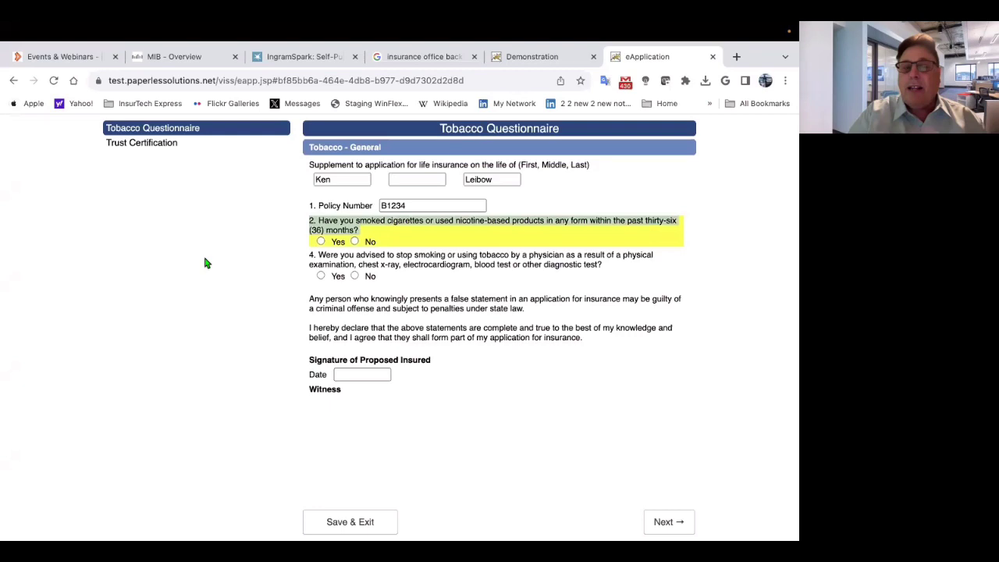
{"action": "left_click", "coordinate": [311, 255]}
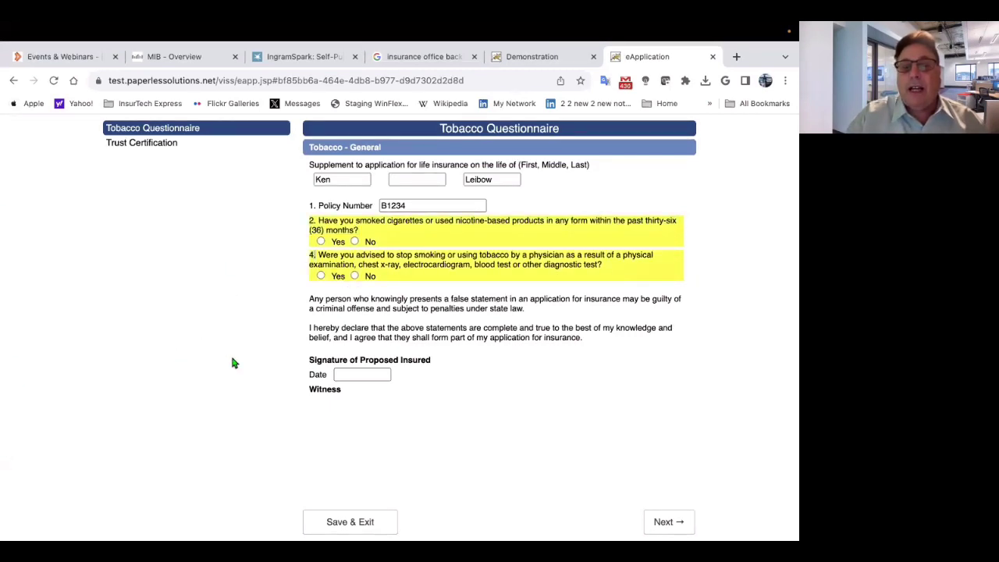
{"action": "double_click", "coordinate": [314, 375]}
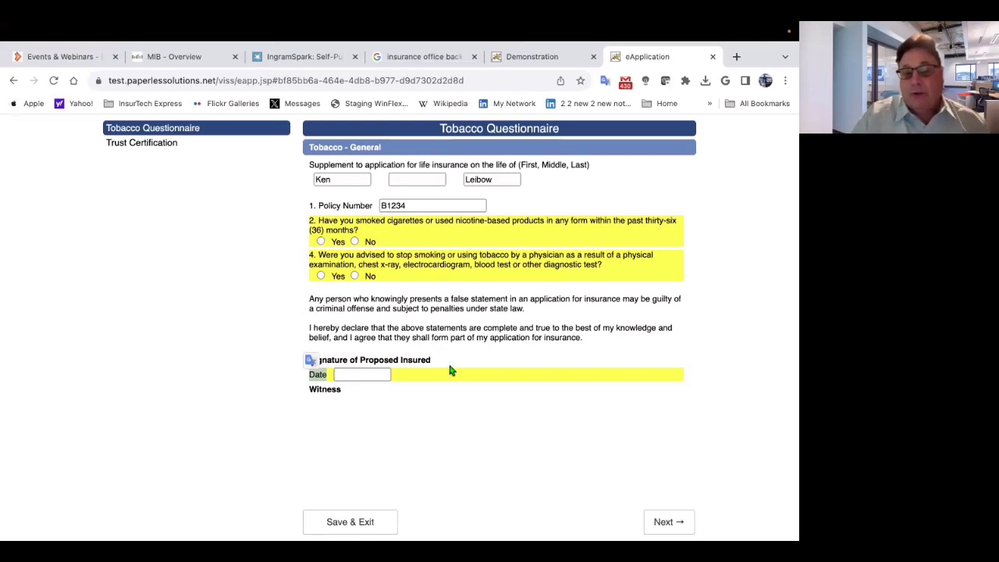
- Review the Trust Certification form, highlighting State where created, then continue past it
{"action": "left_click", "coordinate": [663, 522]}
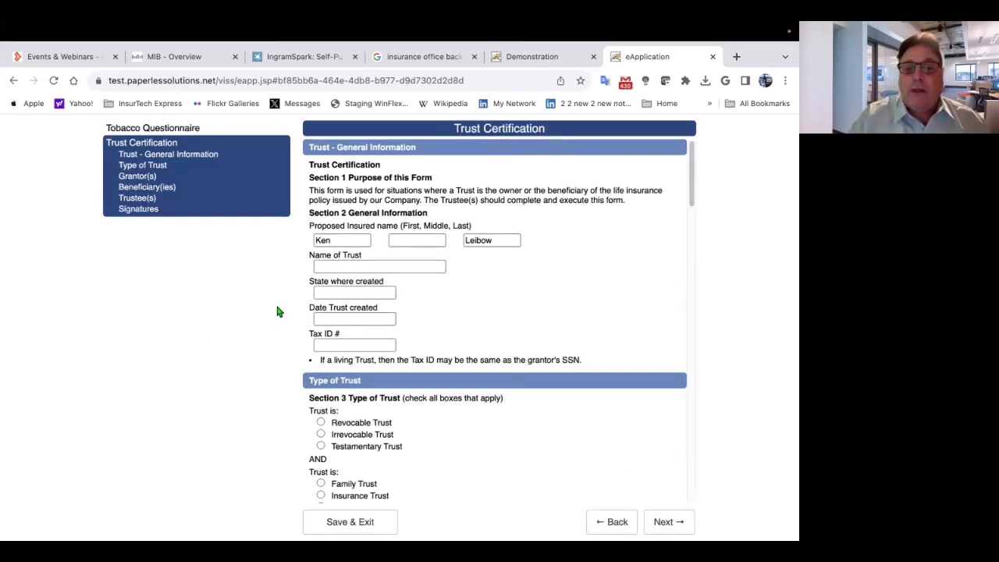
{"action": "double_click", "coordinate": [316, 286]}
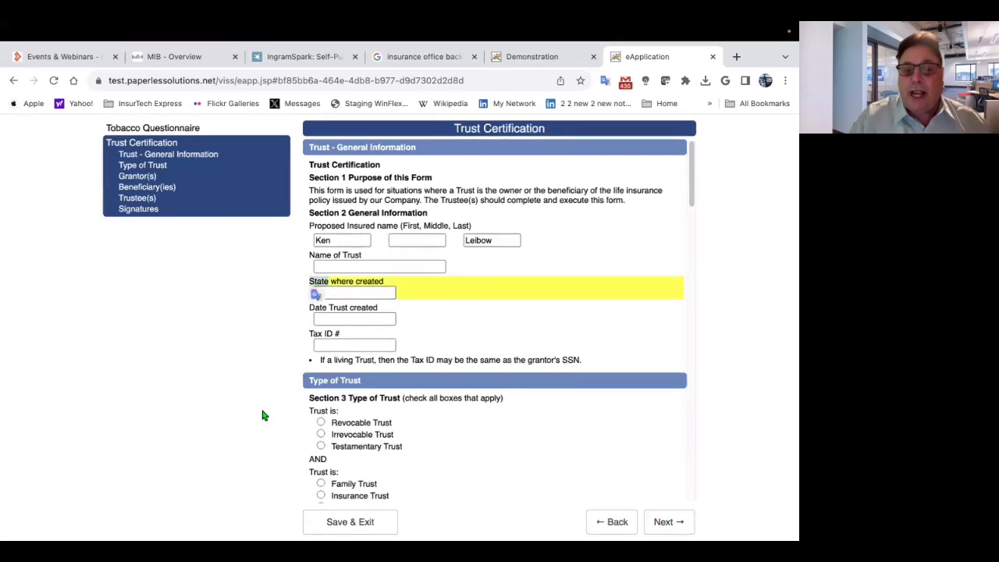
{"action": "scroll", "coordinate": [532, 450], "scroll_direction": "down", "scroll_amount": 15}
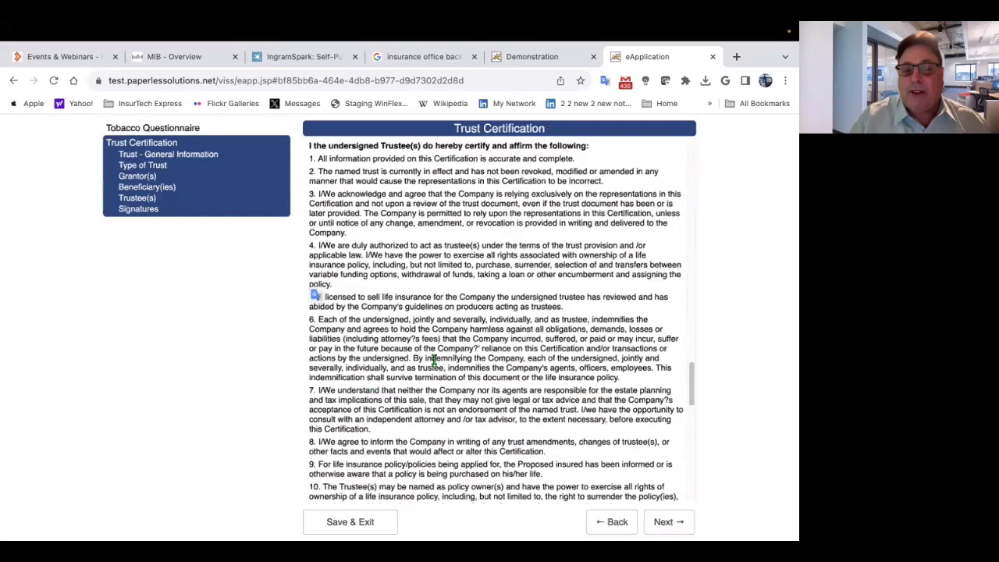
{"action": "scroll", "coordinate": [507, 452], "scroll_direction": "down", "scroll_amount": 5}
{"action": "left_click", "coordinate": [665, 521]}
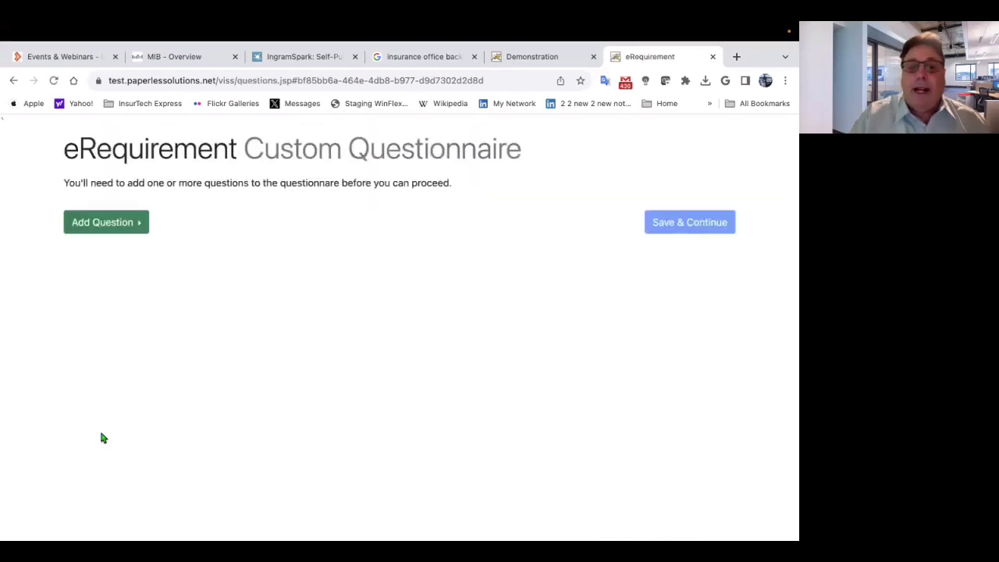
- Add a Social Security Number question, prepend a greeting addressed to the client, and Save & Continue
{"action": "left_click", "coordinate": [86, 223]}
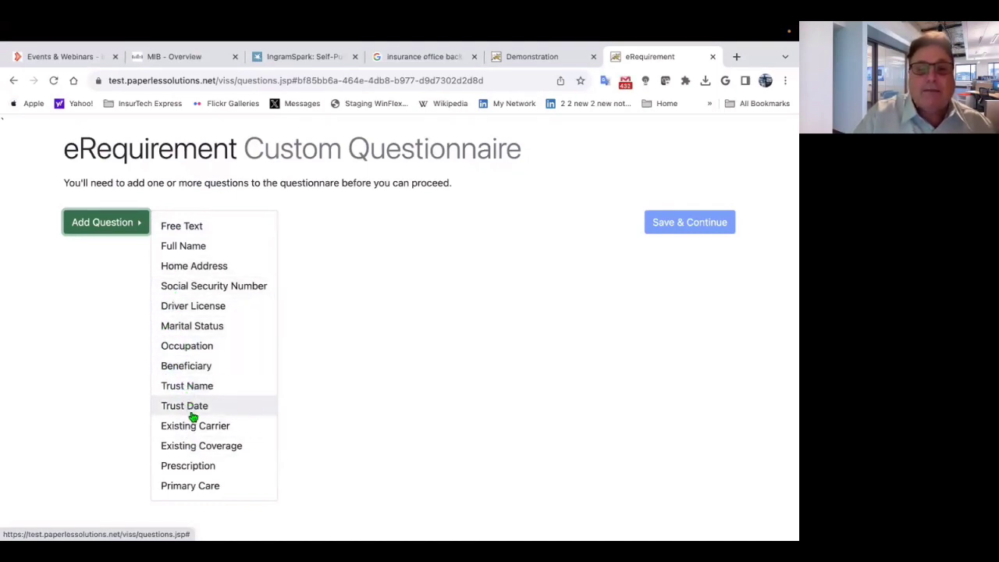
{"action": "left_click", "coordinate": [196, 293]}
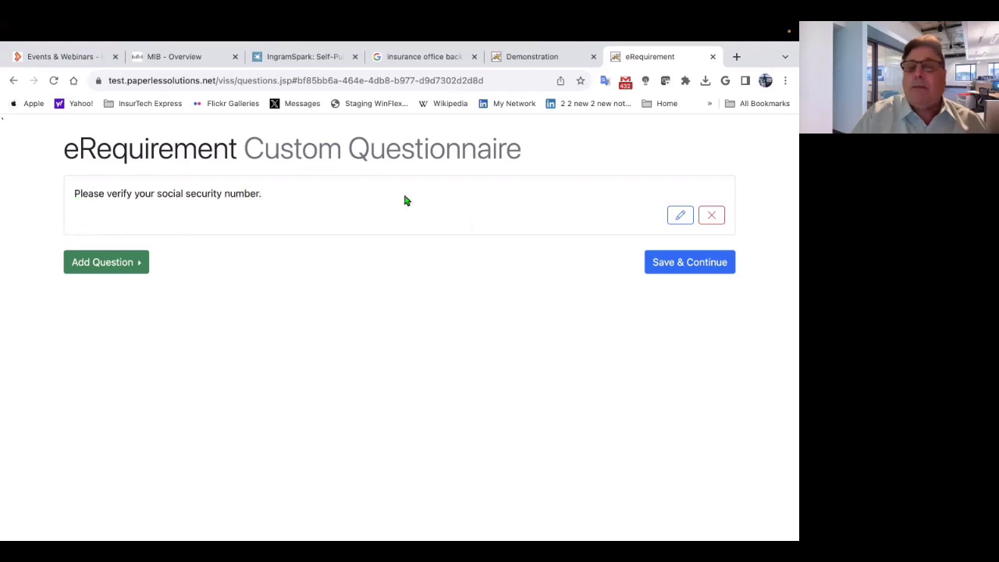
{"action": "left_click", "coordinate": [679, 216]}
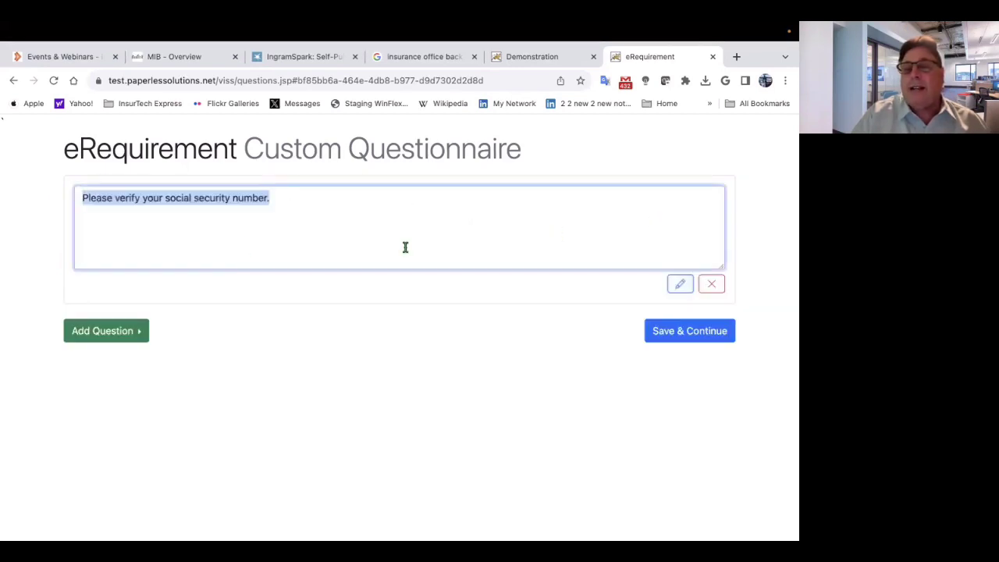
{"action": "left_click", "coordinate": [78, 198]}
{"action": "type", "text": "D"}
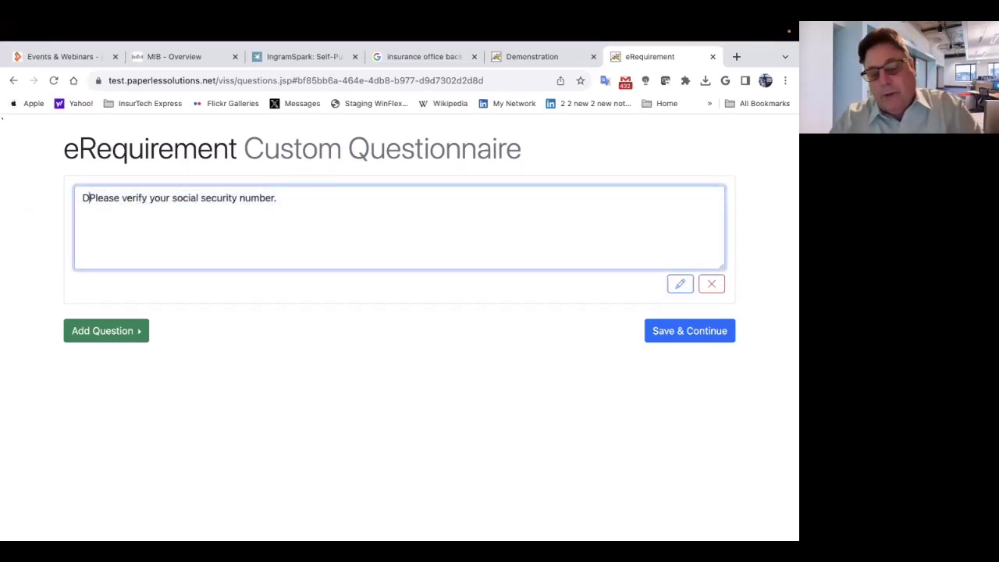
{"action": "type", "text": "ear Ken"}
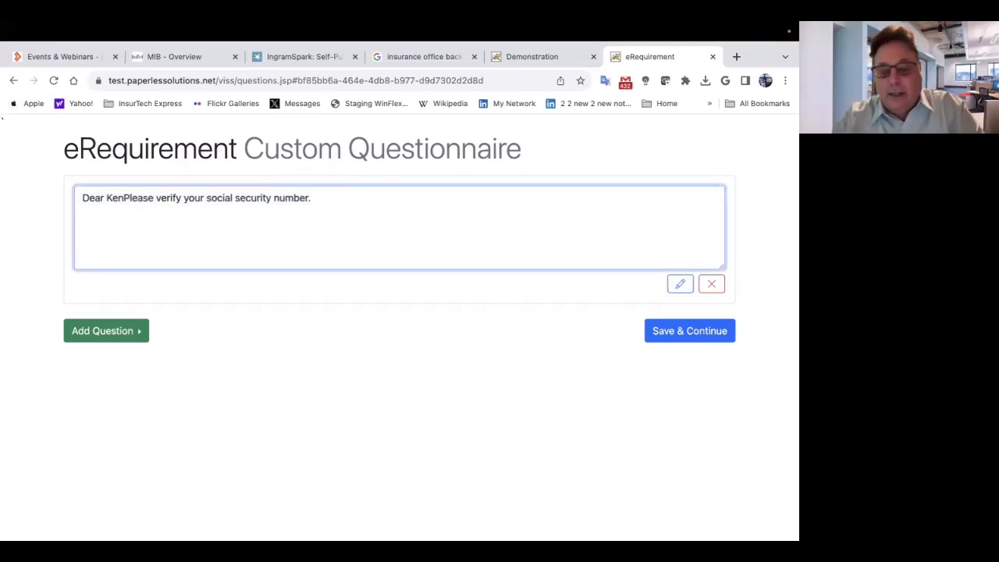
{"action": "type", "text": ","}
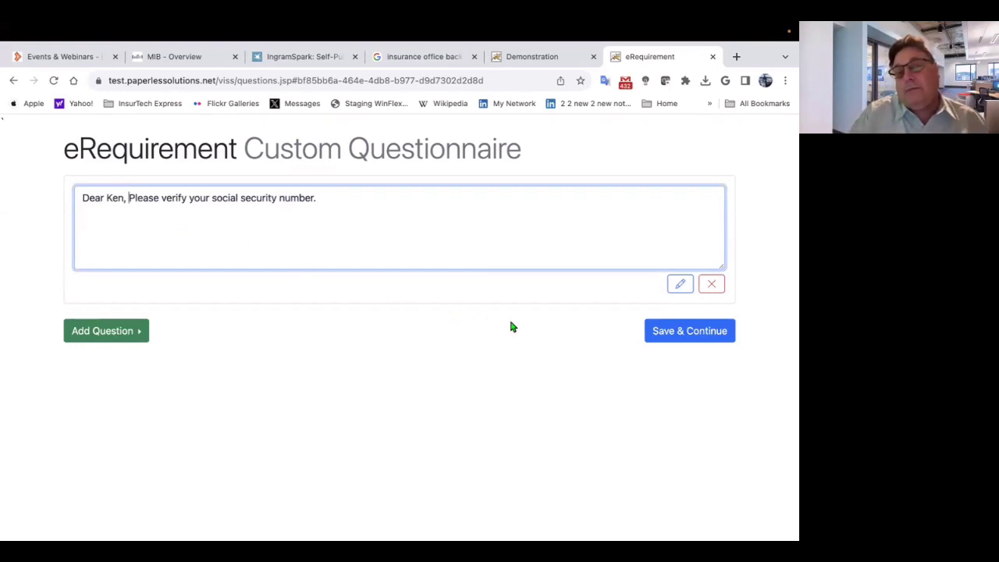
{"action": "left_click", "coordinate": [655, 334]}
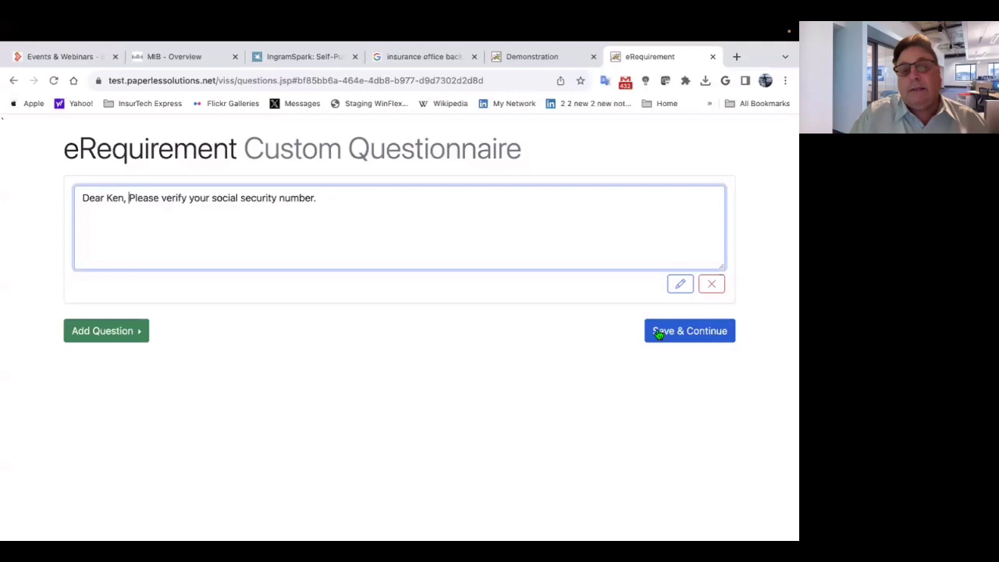
{"action": "left_click", "coordinate": [669, 333]}
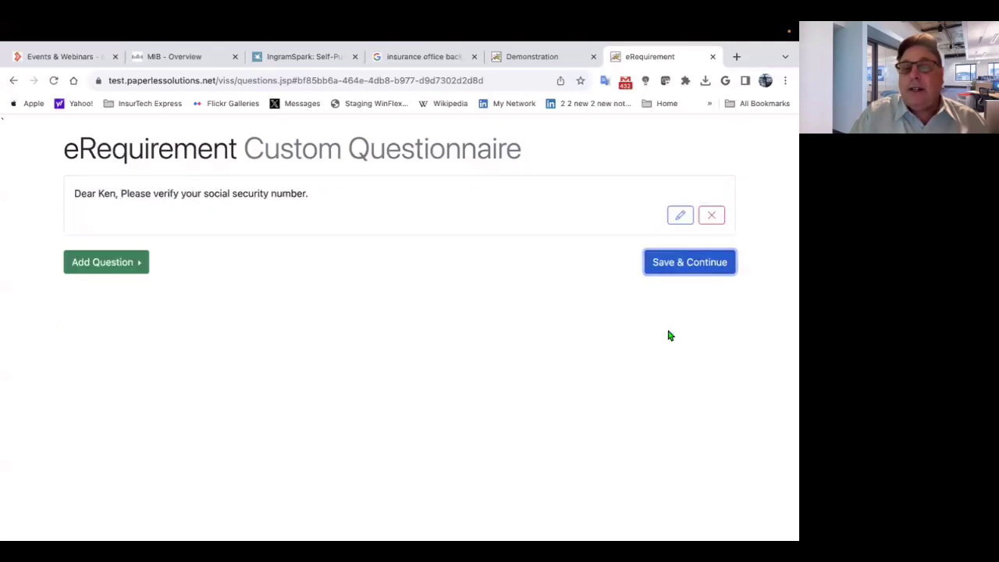
{"action": "left_click", "coordinate": [664, 257]}
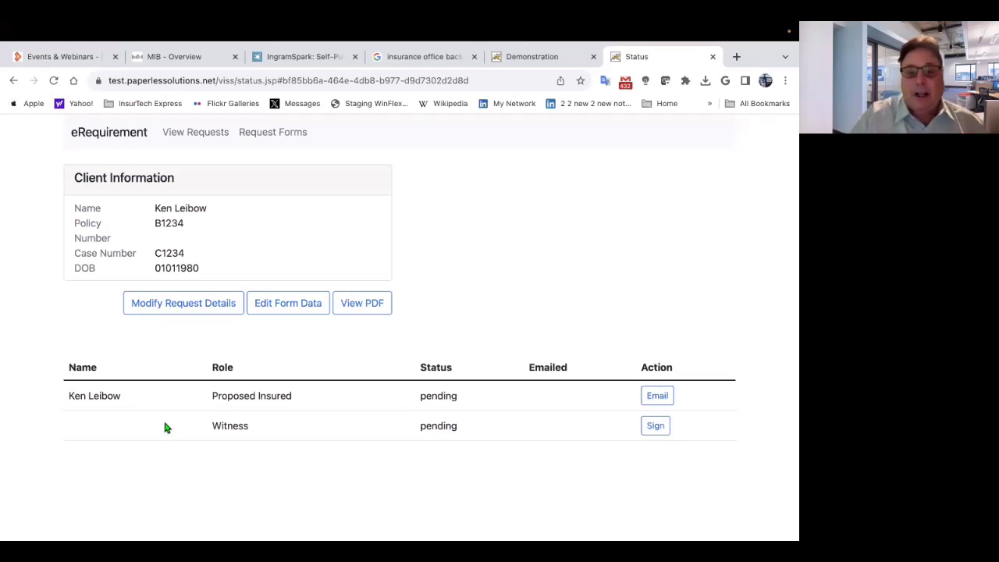
- Send the signing request email to the Proposed Insured from the Status page
{"action": "left_click", "coordinate": [655, 398]}
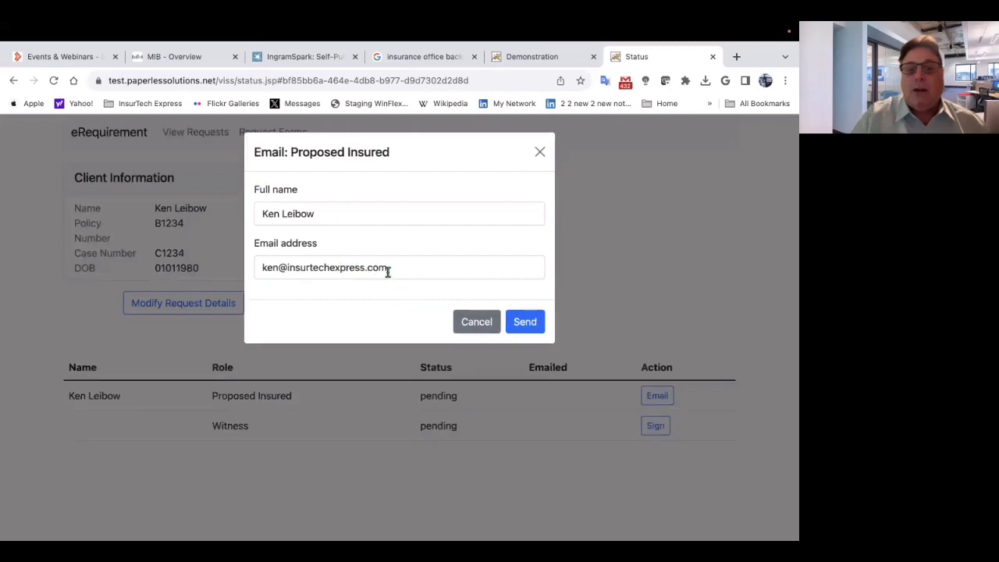
{"action": "left_click", "coordinate": [520, 323]}
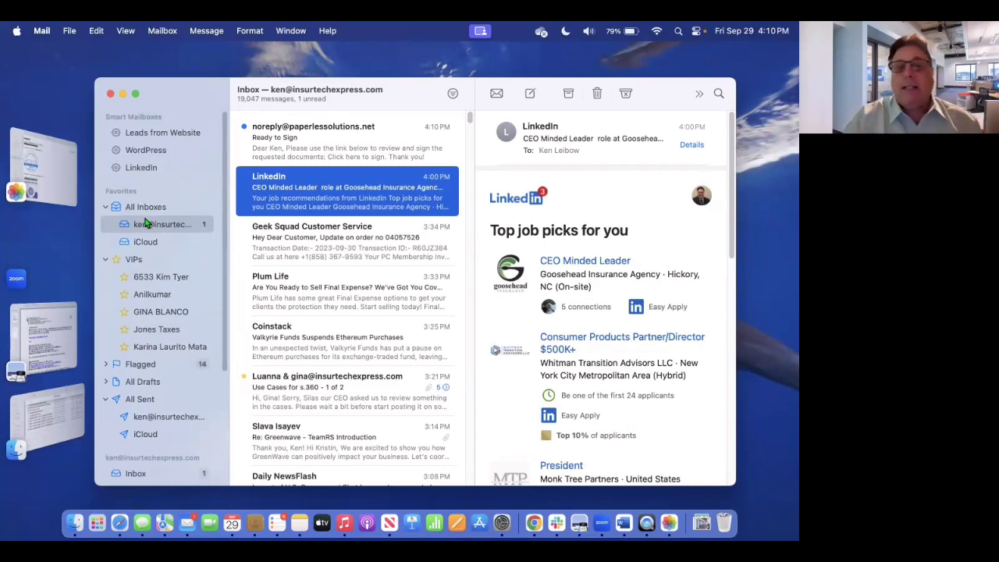
- Open the Paperless Solutions 'Ready to Sign' email and follow its 'Click here to sign.' link
{"action": "left_click_drag", "start_coordinate": [184, 96], "coordinate": [148, 93]}
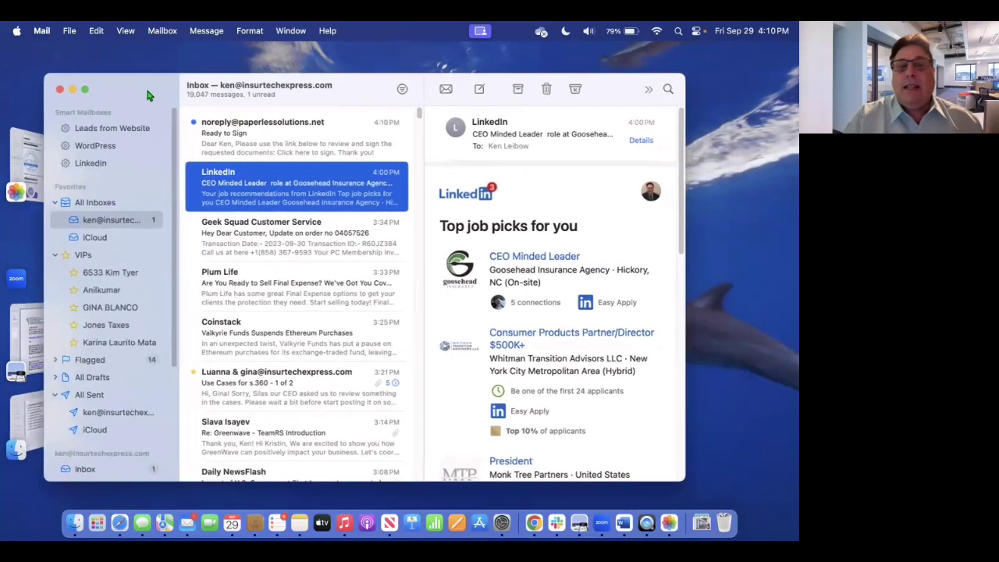
{"action": "left_click", "coordinate": [225, 129]}
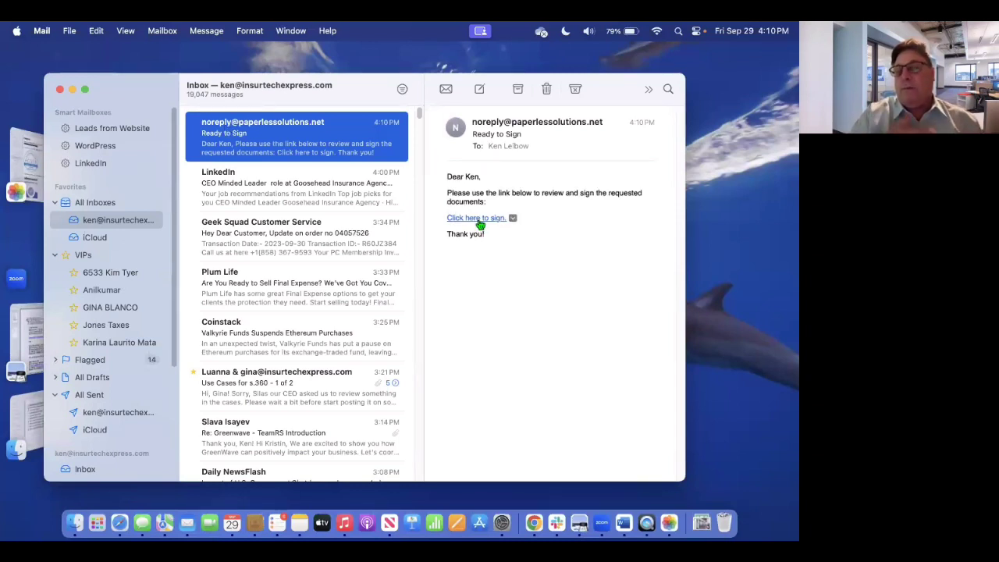
{"action": "mouse_move", "coordinate": [480, 224]}
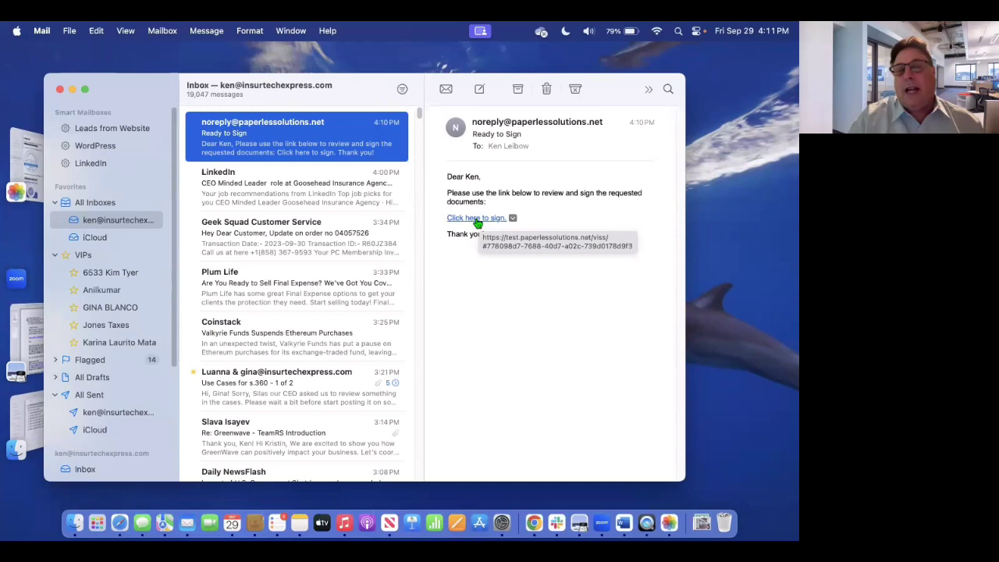
{"action": "left_click", "coordinate": [477, 221]}
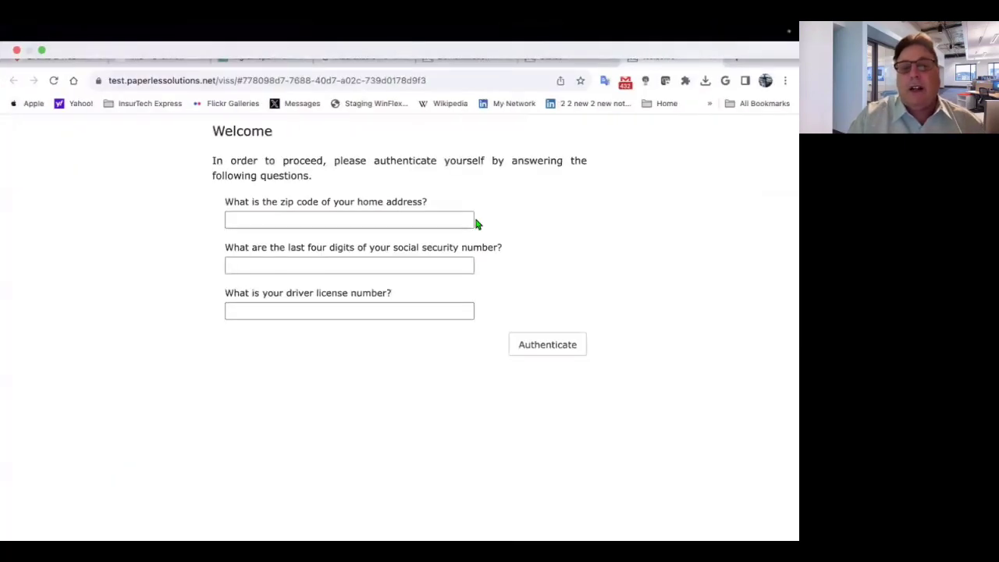
- Enter the client's home zip code, last four SSN digits and driver license number, then Authenticate
{"action": "left_click", "coordinate": [242, 224]}
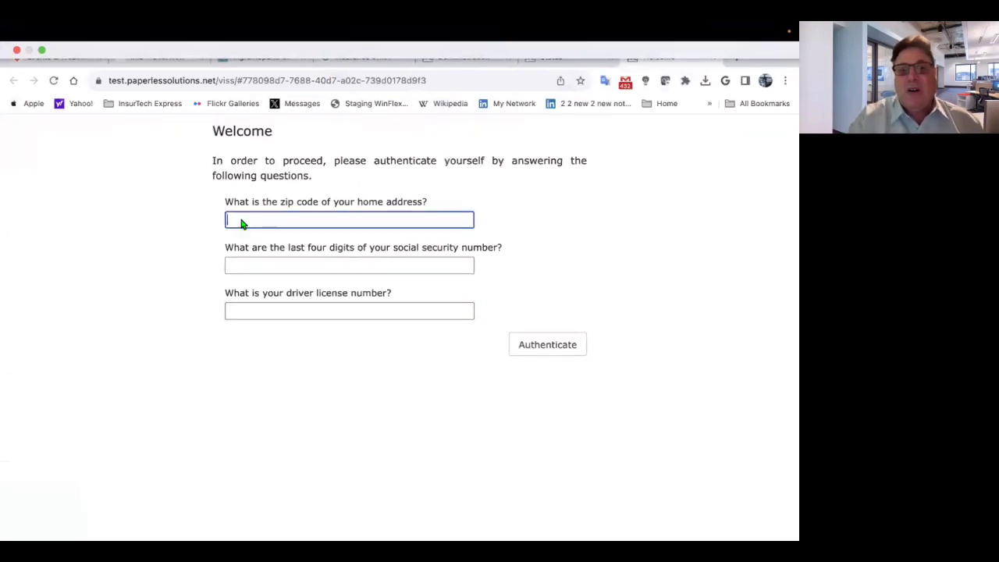
{"action": "type", "text": "27614"}
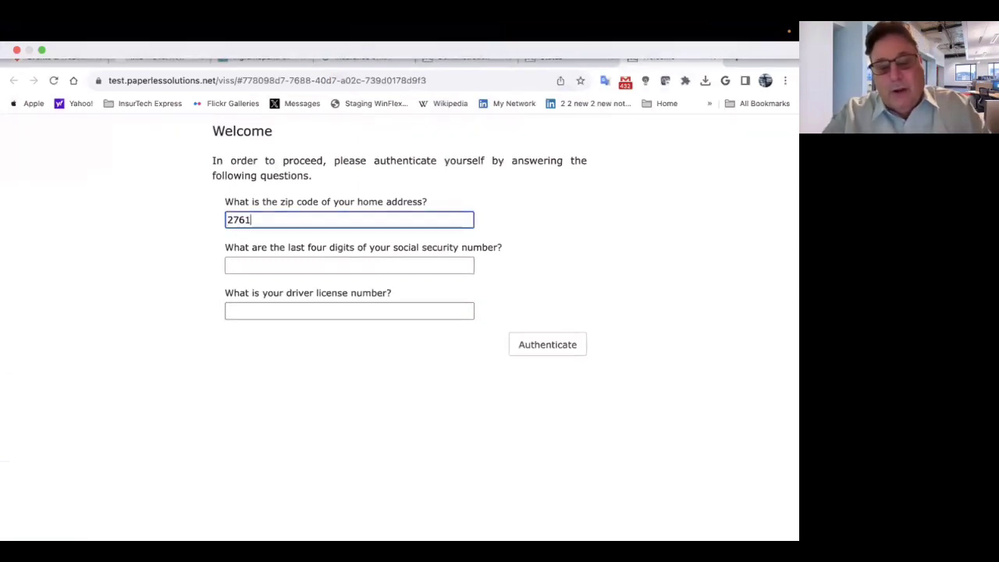
{"action": "left_click", "coordinate": [244, 265]}
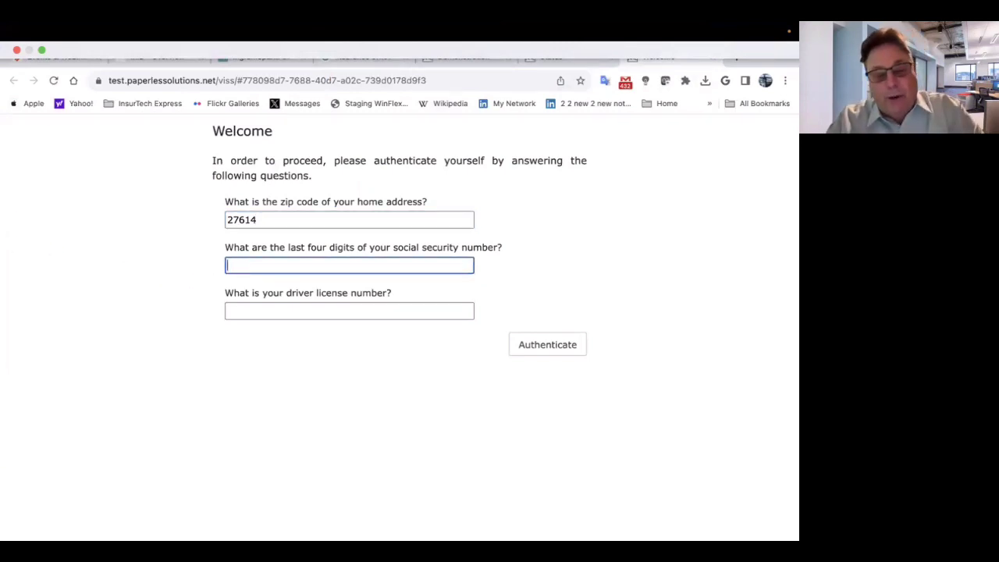
{"action": "type", "text": "1234"}
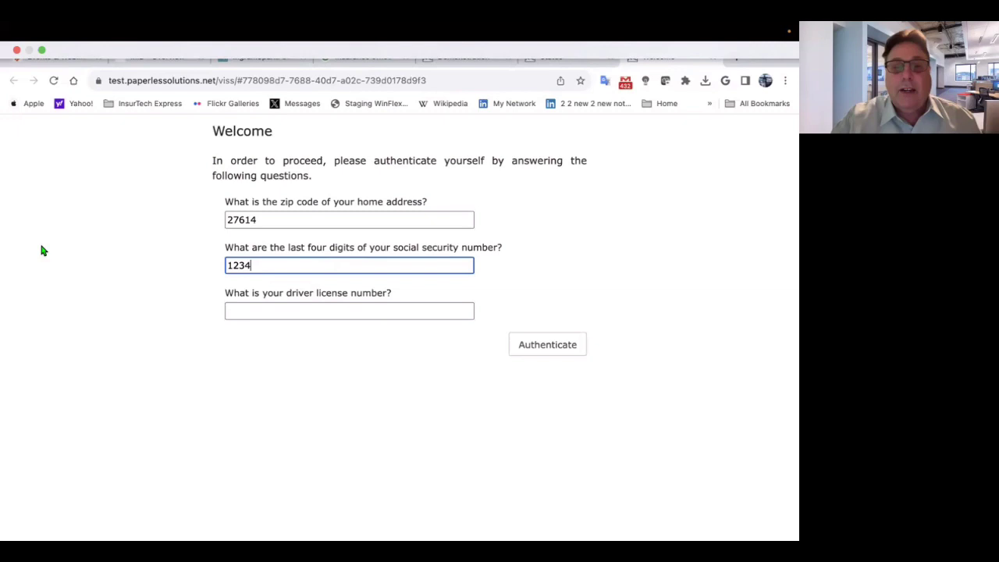
{"action": "left_click", "coordinate": [249, 308]}
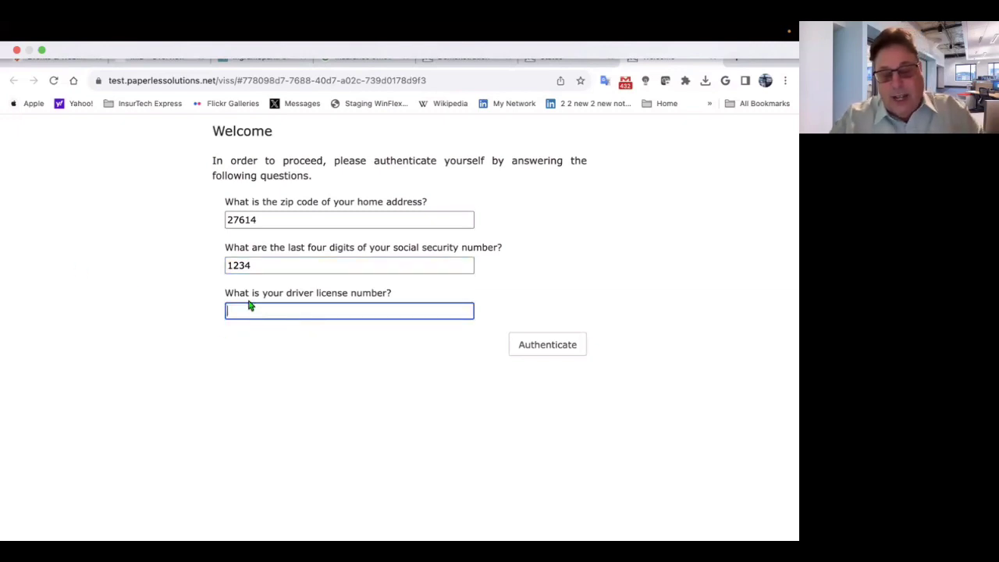
{"action": "type", "text": "NC123"}
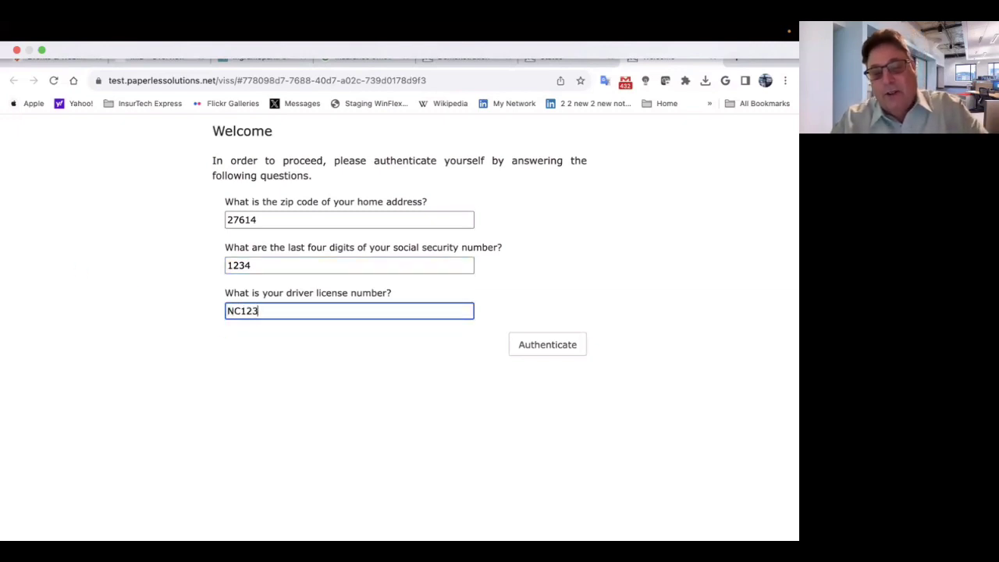
{"action": "type", "text": "4"}
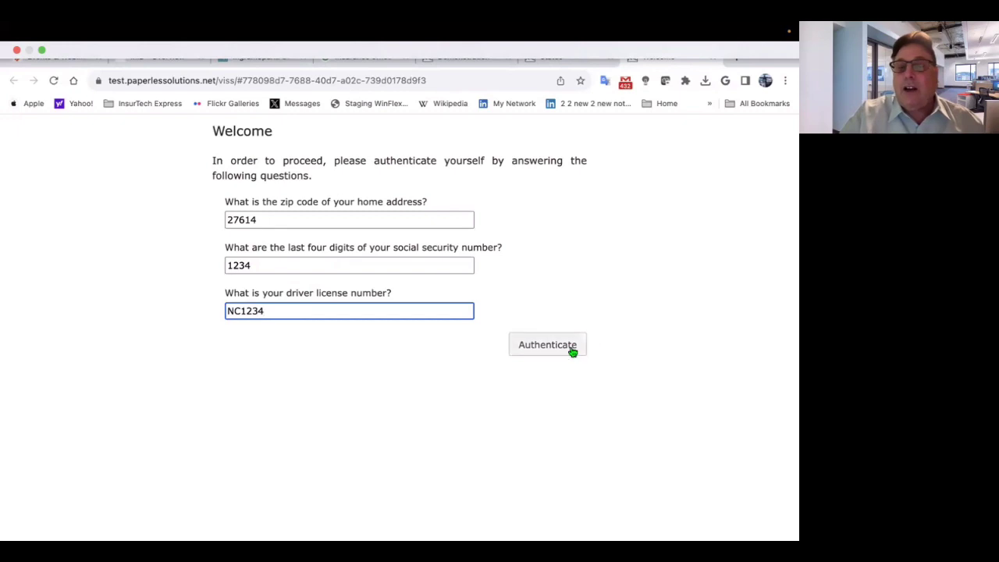
{"action": "left_click", "coordinate": [572, 351]}
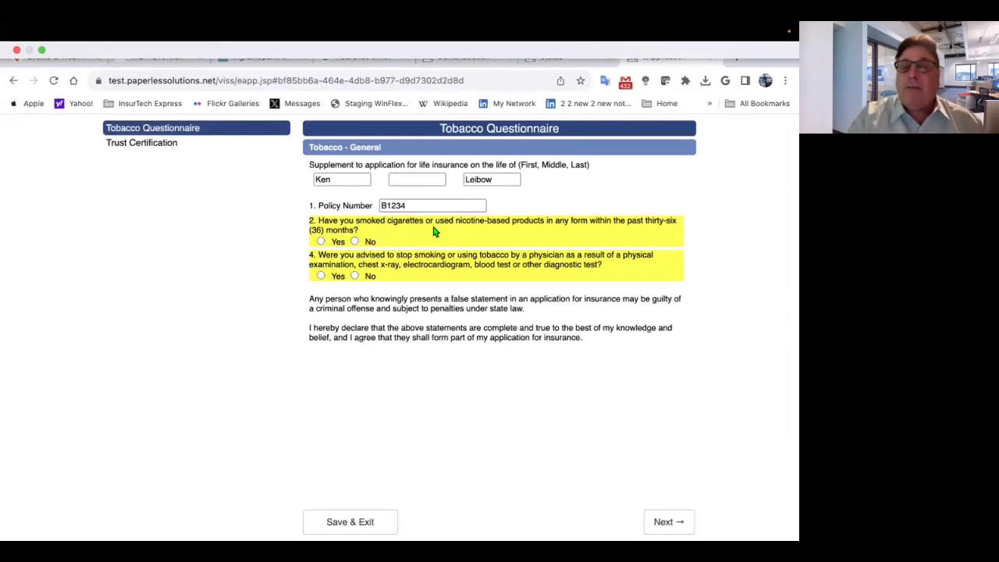
- Answer No on the tobacco questionnaire, enter NC as the trust's state created, and continue
{"action": "left_click", "coordinate": [354, 276]}
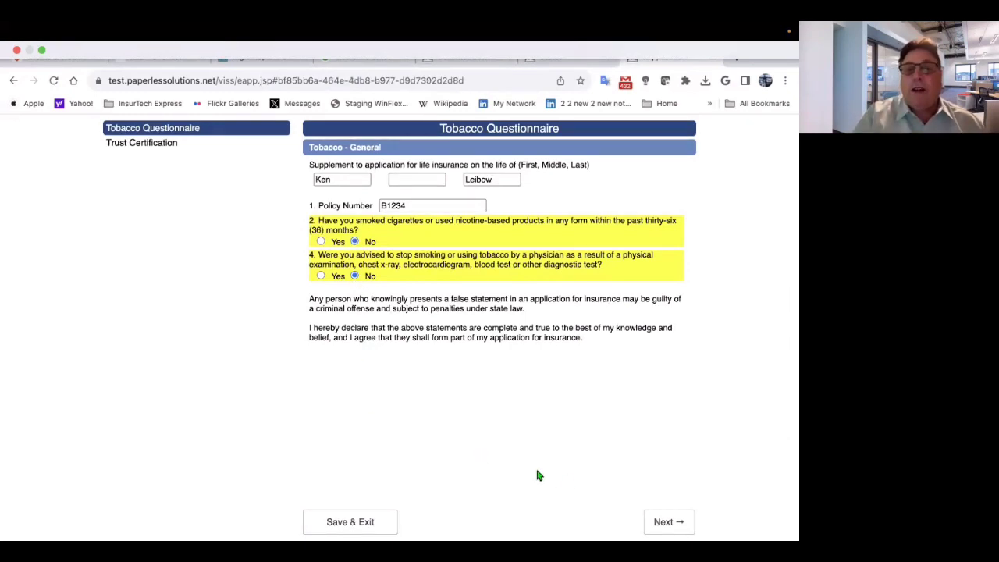
{"action": "left_click", "coordinate": [662, 522]}
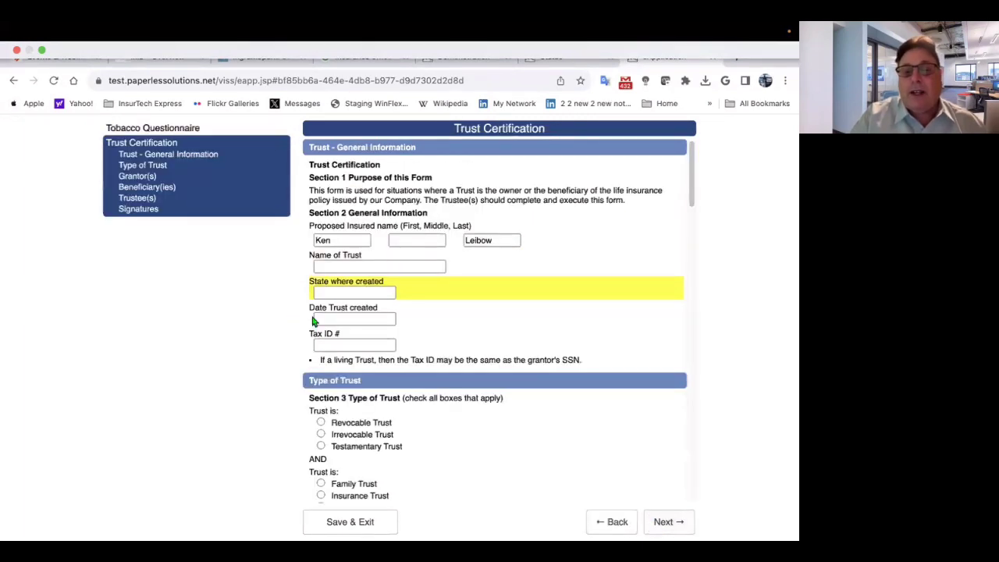
{"action": "left_click", "coordinate": [326, 294]}
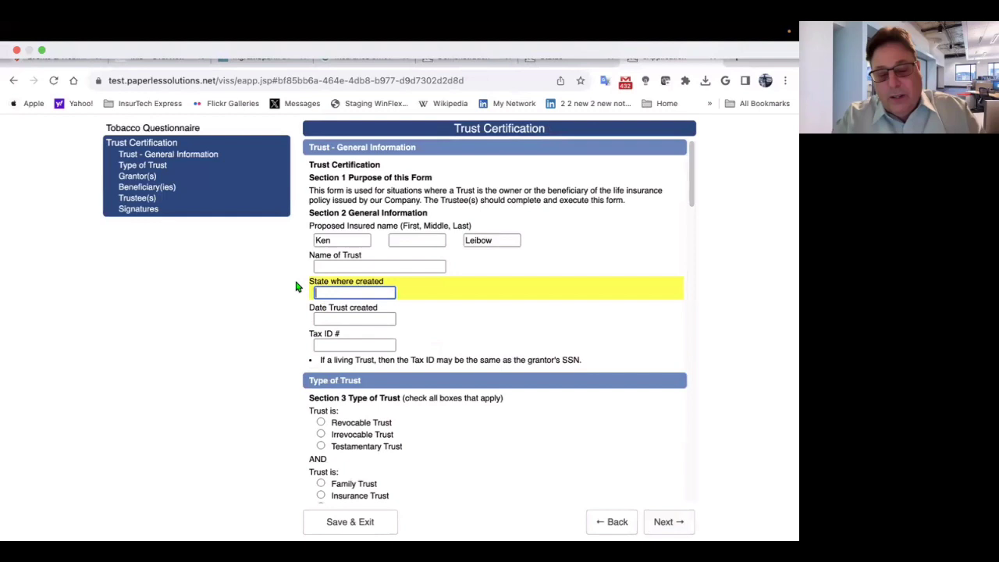
{"action": "type", "text": "NC"}
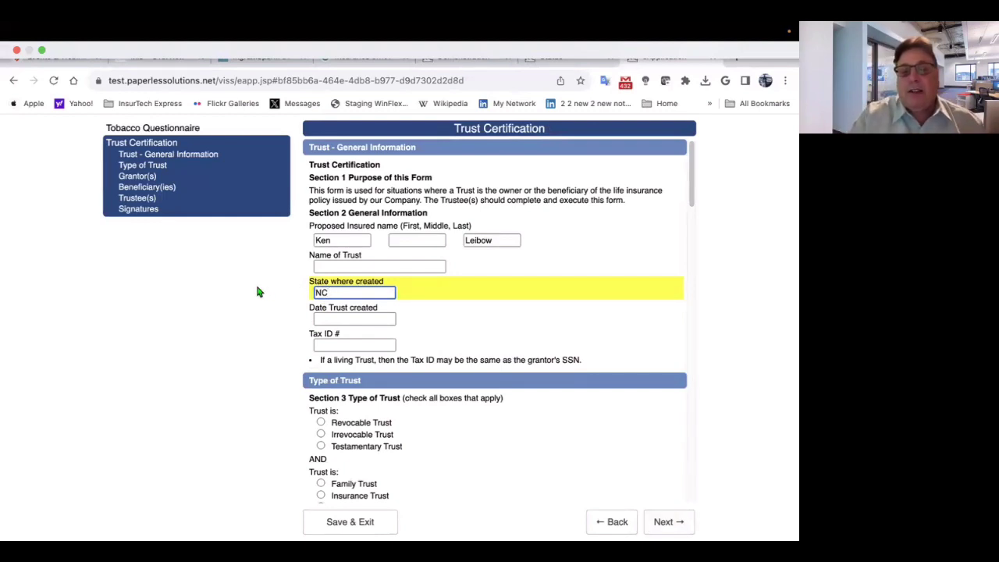
{"action": "scroll", "coordinate": [424, 290], "scroll_direction": "down", "scroll_amount": 3}
{"action": "scroll", "coordinate": [471, 363], "scroll_direction": "up", "scroll_amount": 3}
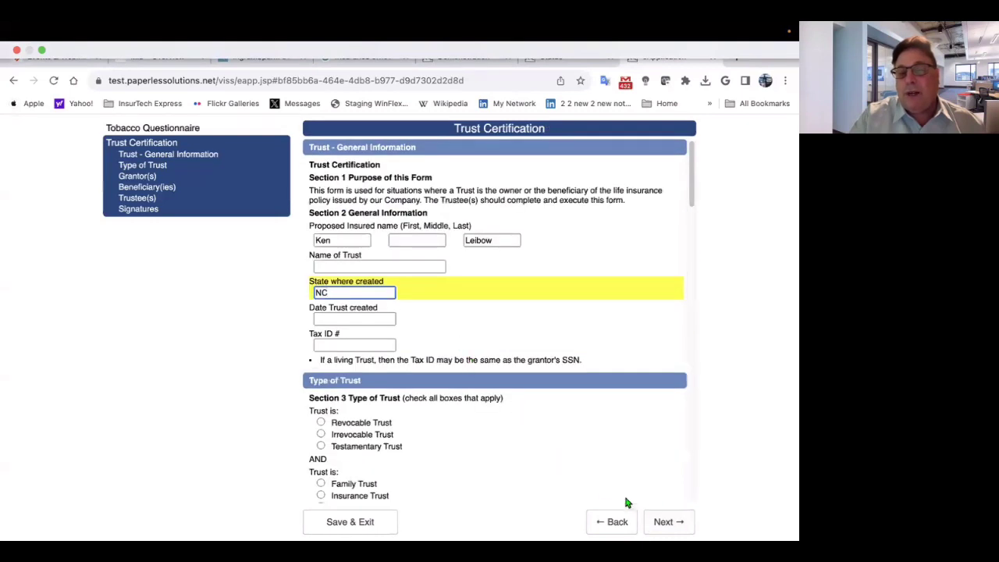
{"action": "left_click", "coordinate": [663, 521]}
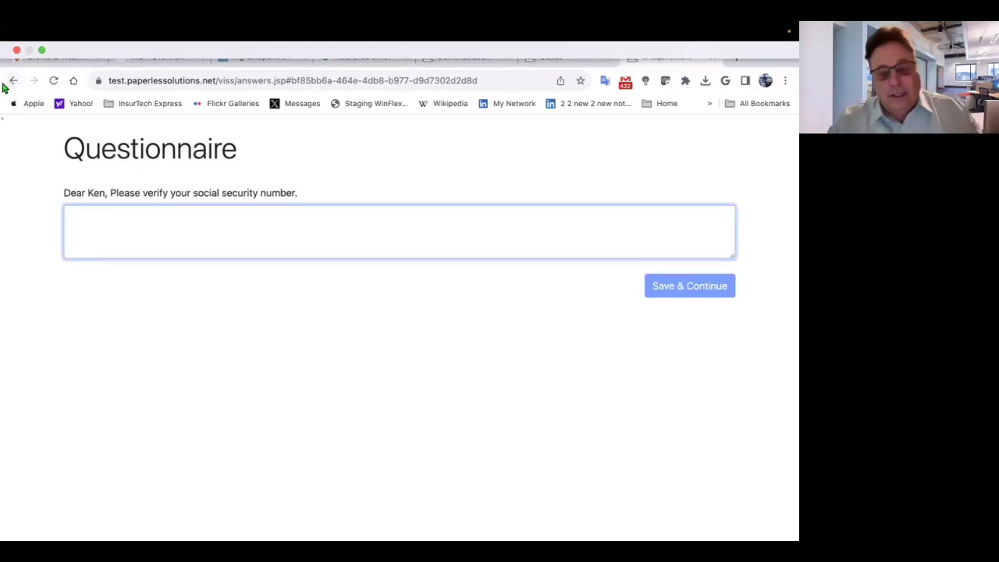
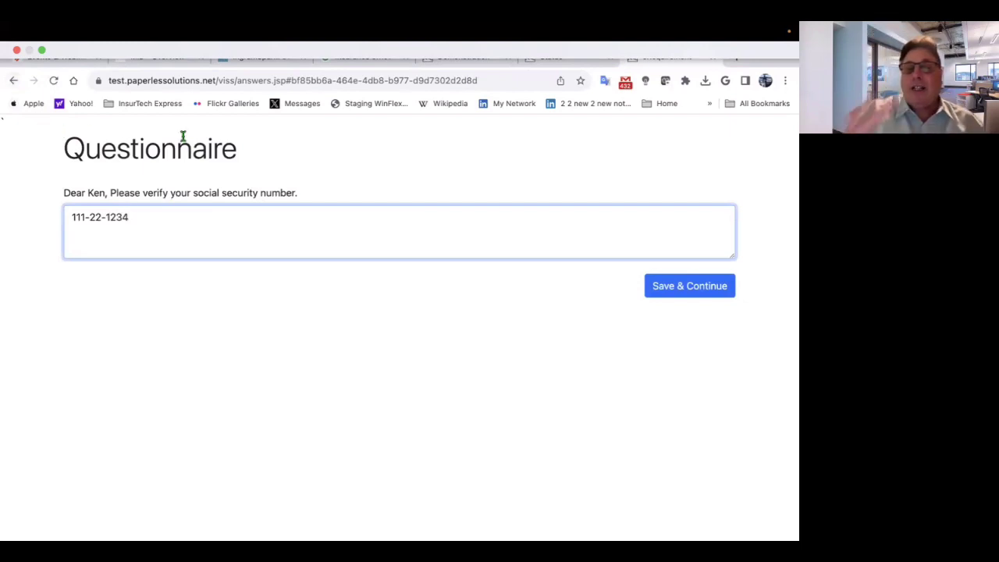
- Enter the client's social security number for verification and save to reach the eSignature page
{"action": "left_click", "coordinate": [684, 287]}
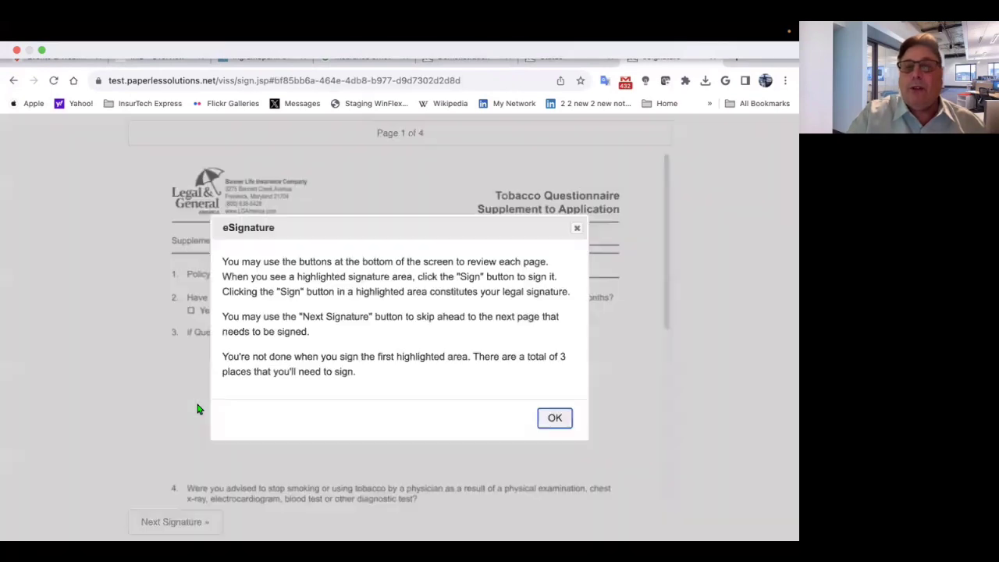
- Dismiss the eSignature instructions and sign the first spot as the Proposed Insured
{"action": "left_click", "coordinate": [555, 420]}
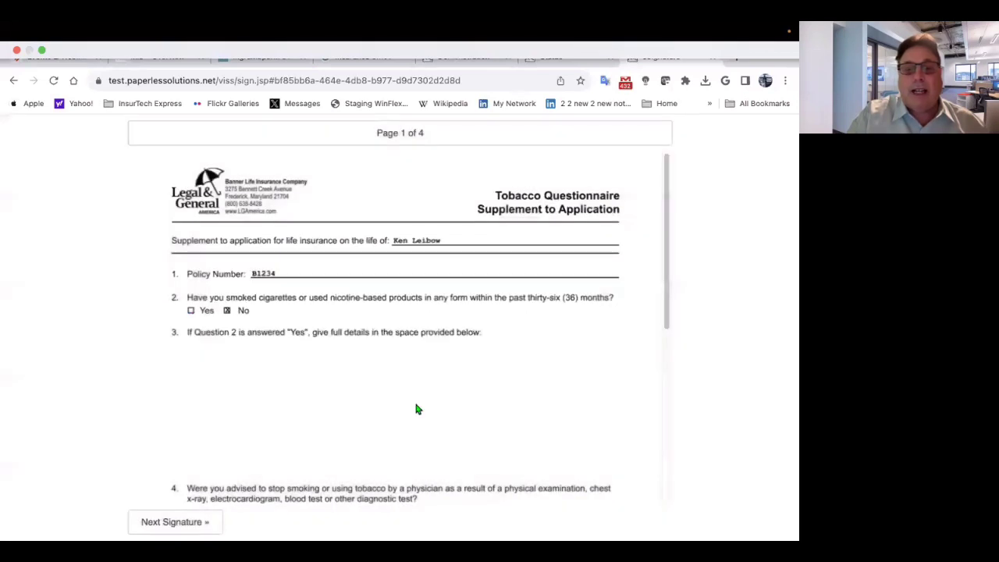
{"action": "scroll", "coordinate": [282, 375], "scroll_direction": "down", "scroll_amount": 2}
{"action": "scroll", "coordinate": [280, 374], "scroll_direction": "down", "scroll_amount": 4}
{"action": "scroll", "coordinate": [281, 374], "scroll_direction": "up", "scroll_amount": 5}
{"action": "scroll", "coordinate": [281, 374], "scroll_direction": "down", "scroll_amount": 2}
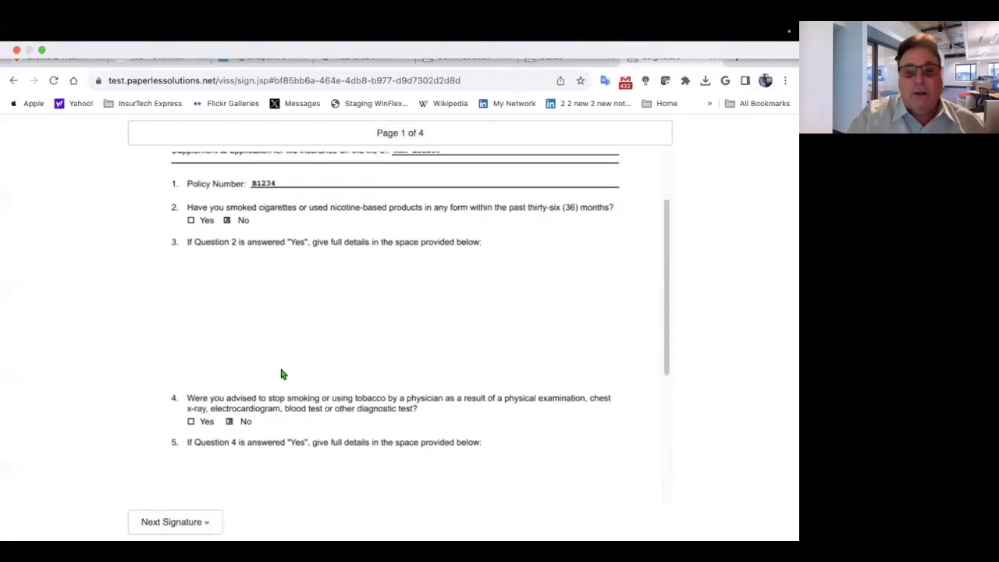
{"action": "left_click", "coordinate": [165, 520]}
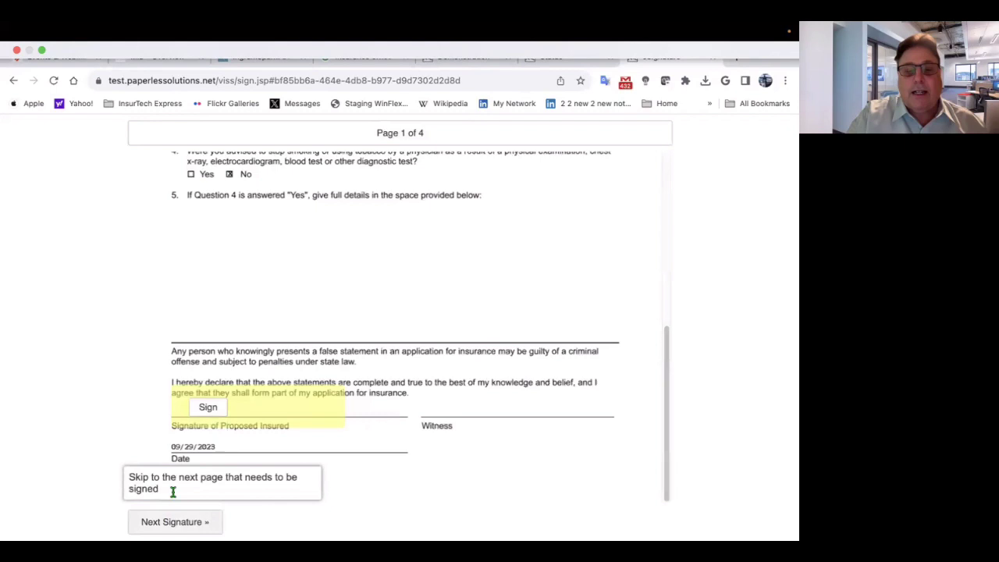
{"action": "left_click", "coordinate": [206, 409]}
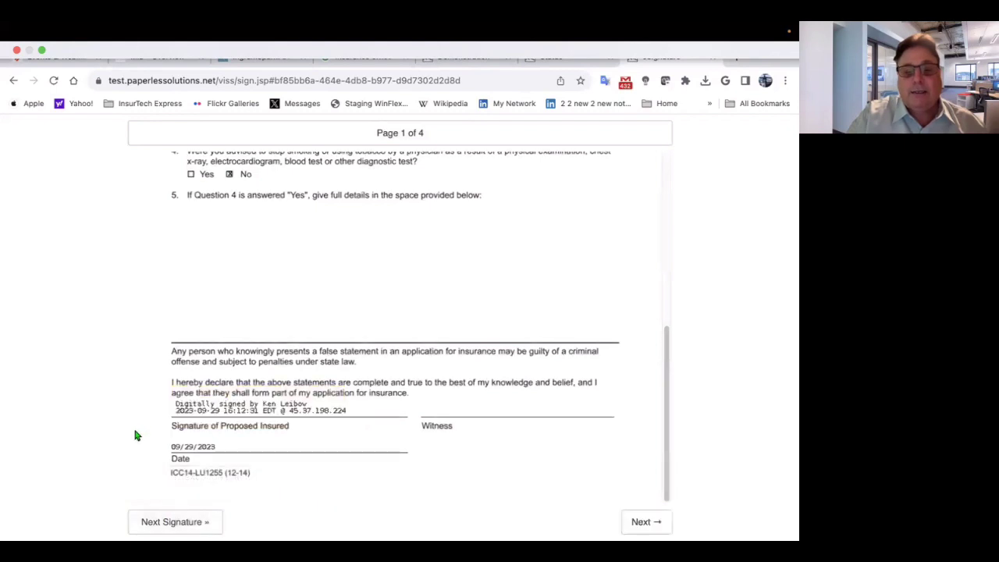
- Sign as Trustee #1, apply the Client Signature, then save and finish the document
{"action": "left_click", "coordinate": [160, 522]}
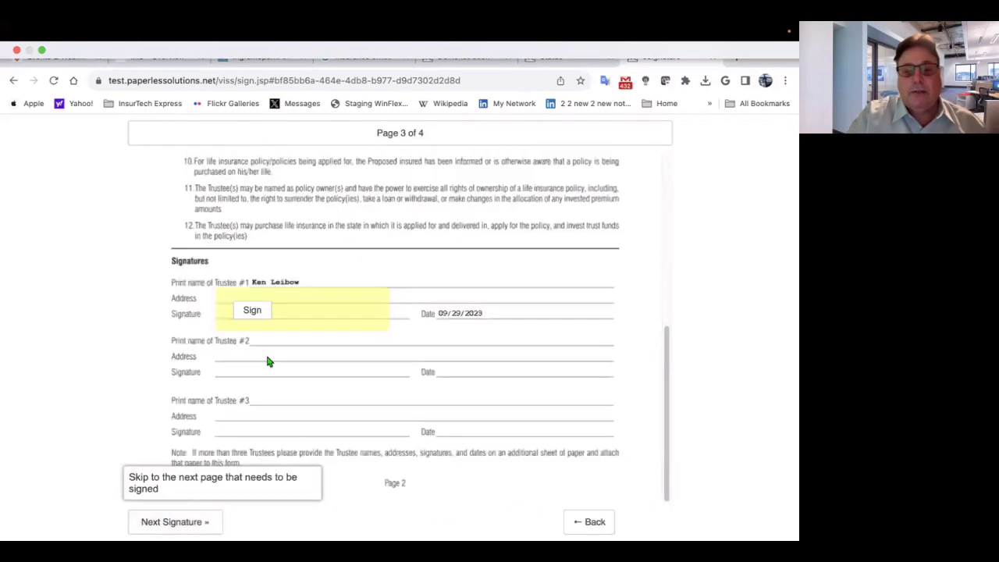
{"action": "left_click", "coordinate": [248, 312]}
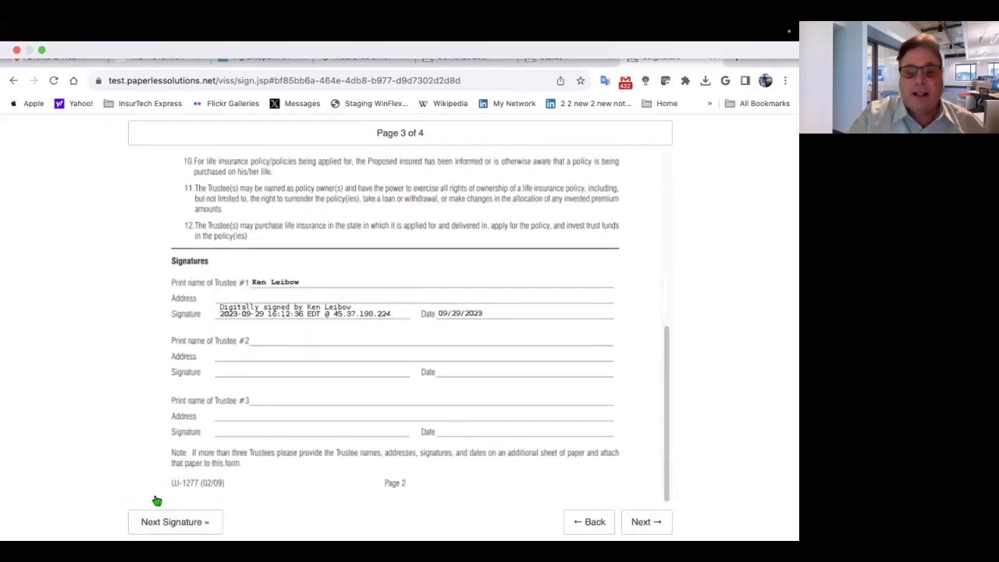
{"action": "left_click", "coordinate": [163, 523]}
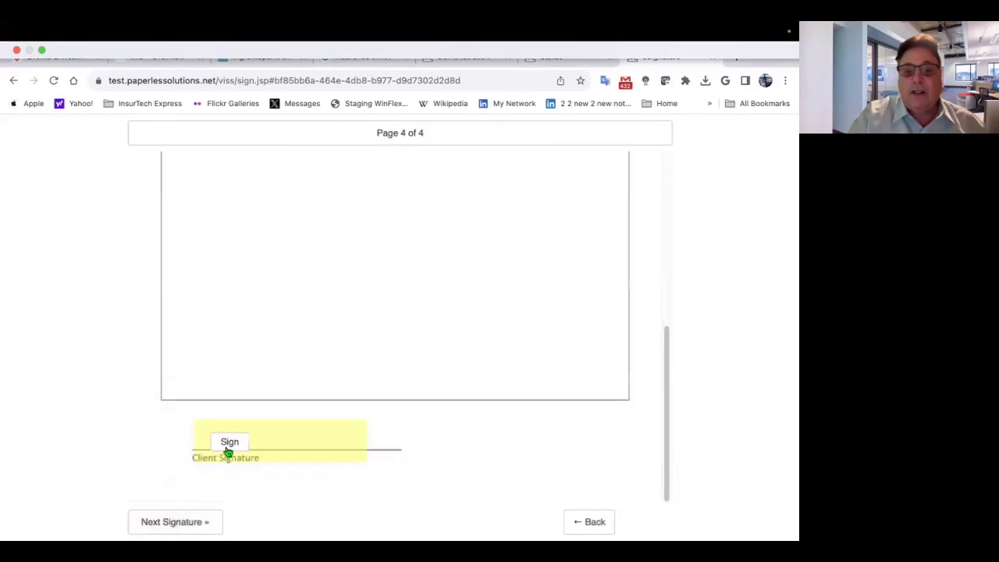
{"action": "left_click", "coordinate": [228, 447]}
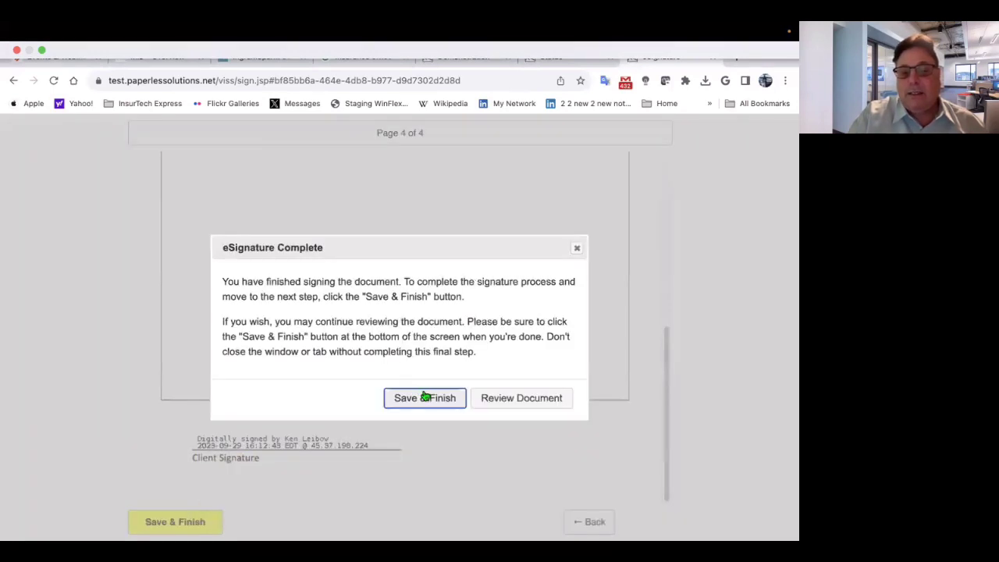
{"action": "left_click", "coordinate": [425, 398]}
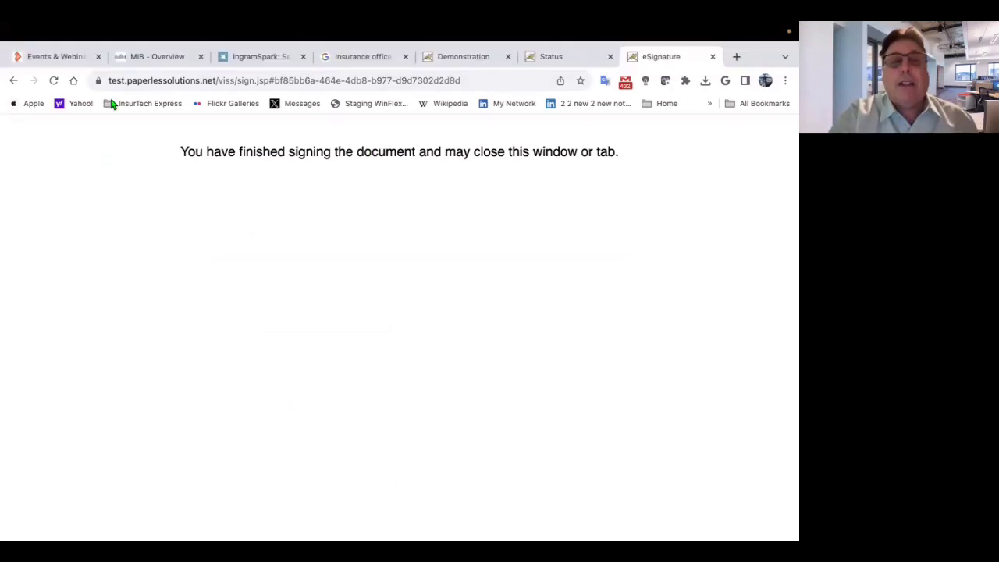
- Refresh the request status page so the Proposed Insured shows signed and the Witness pending
{"action": "left_click", "coordinate": [553, 62]}
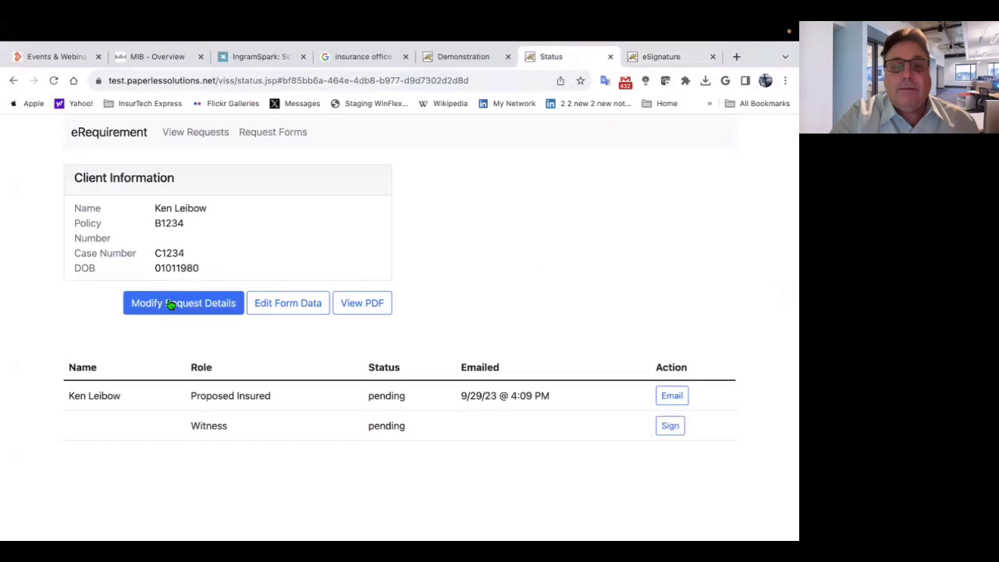
{"action": "left_click", "coordinate": [53, 80]}
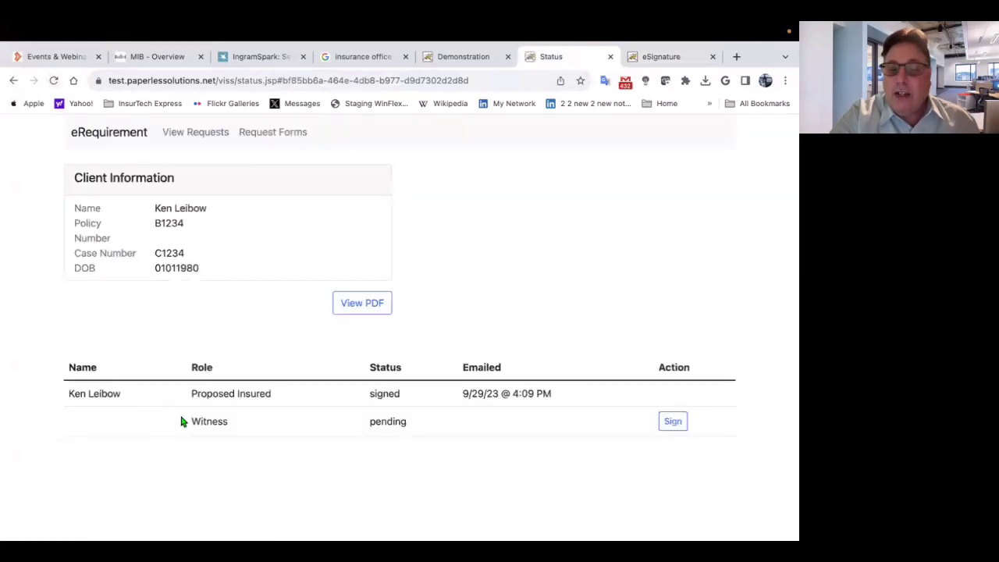